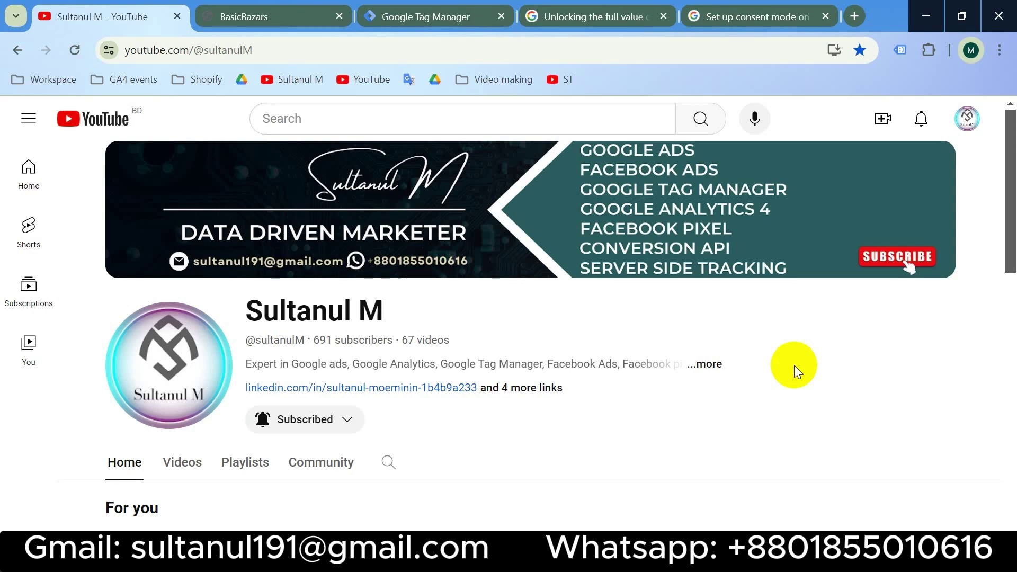
- Switch to the browser tab with Google's 'Set up consent mode on websites' guide
left_click(758, 20)
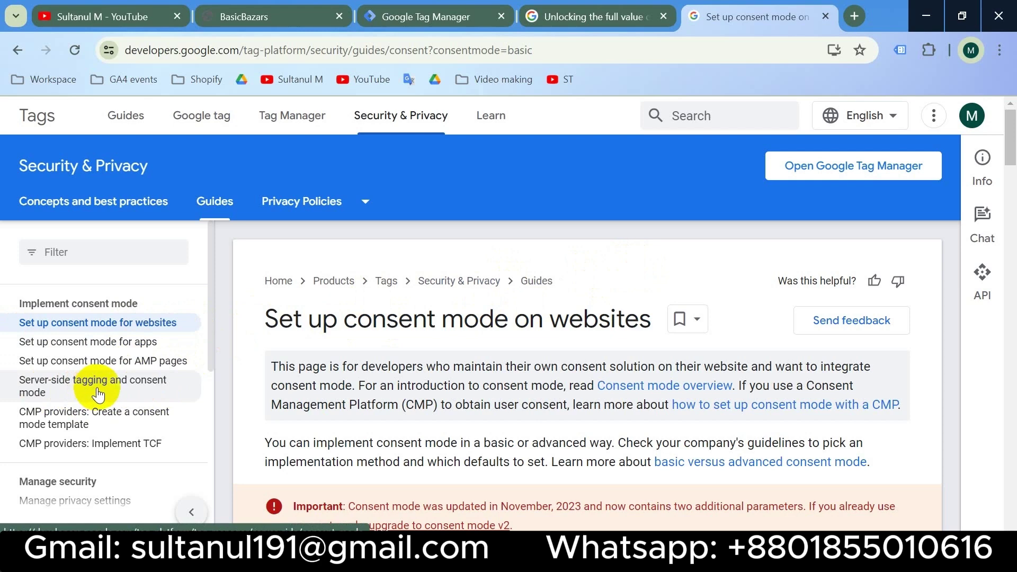
scroll(472, 425, "down", 5)
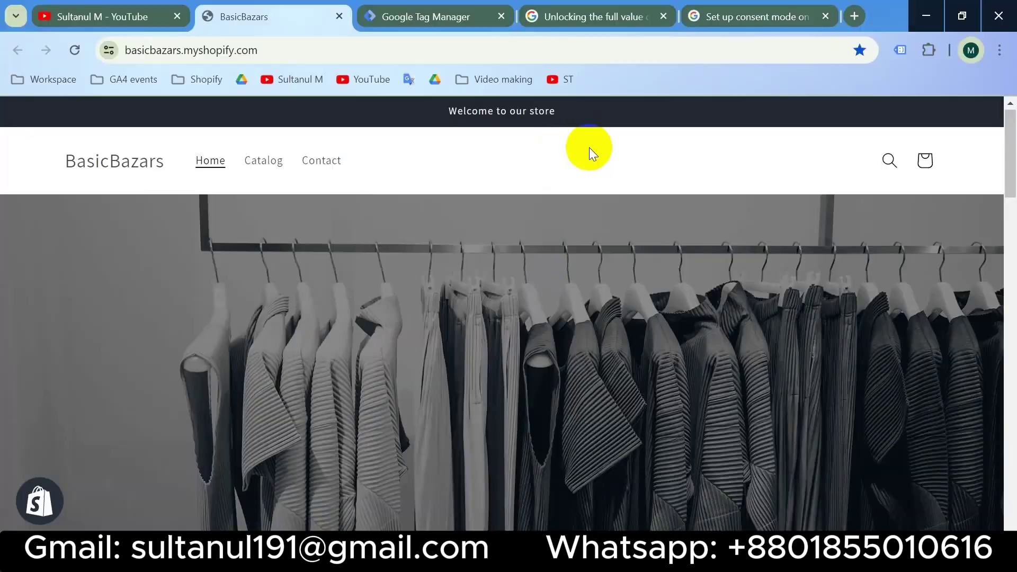
- Look over the BasicBazars store and its Tag Manager container, then open the CMP Partner Program Consent Mode page
scroll(584, 261, "down", 15)
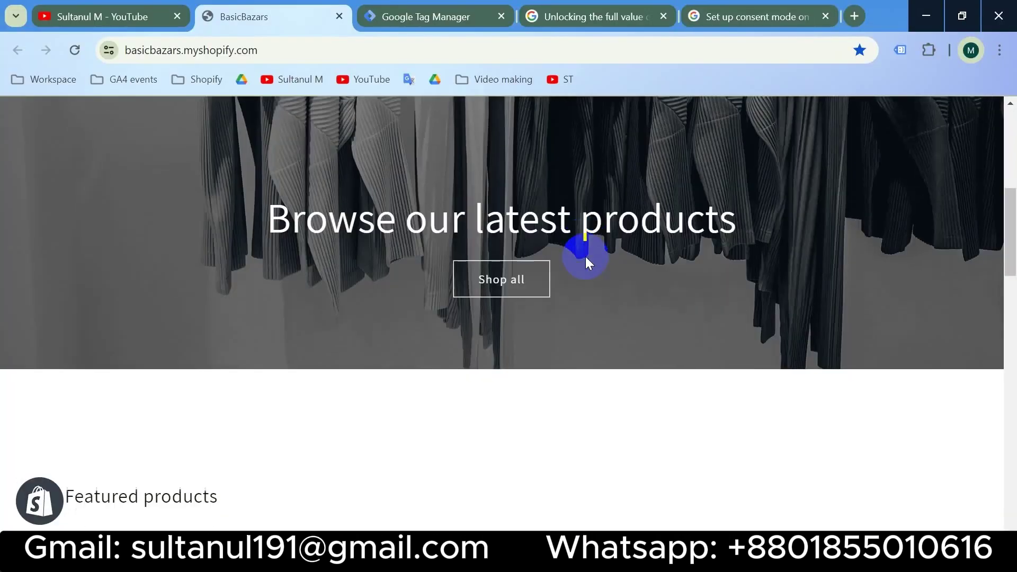
scroll(563, 284, "down", 5)
scroll(562, 284, "up", 20)
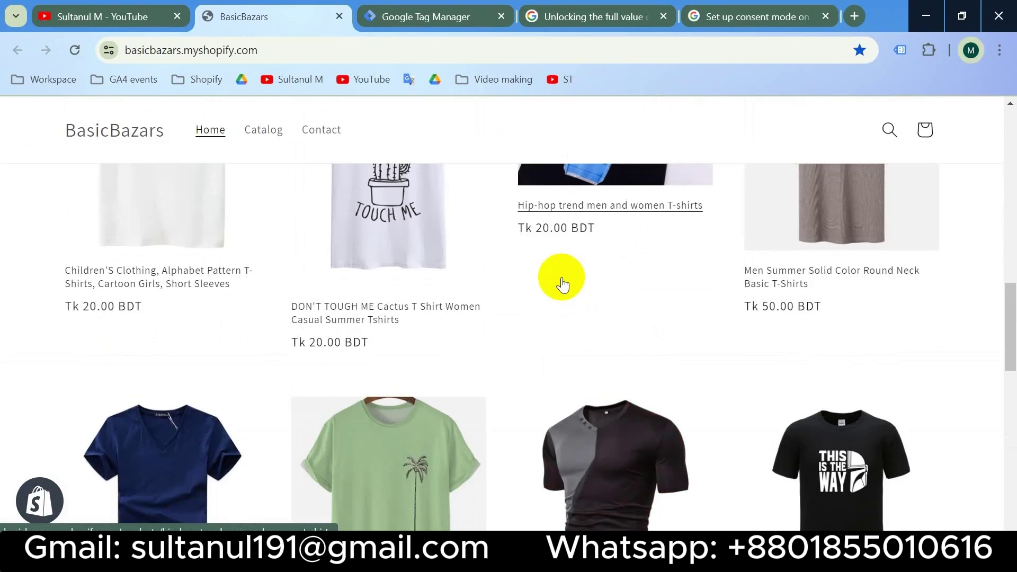
scroll(562, 275, "up", 2)
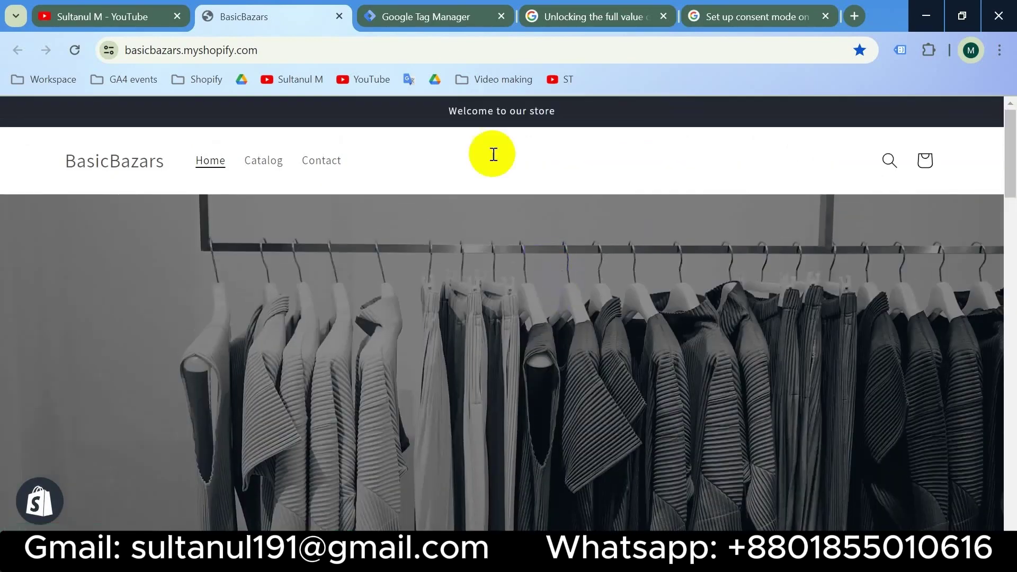
left_click(440, 18)
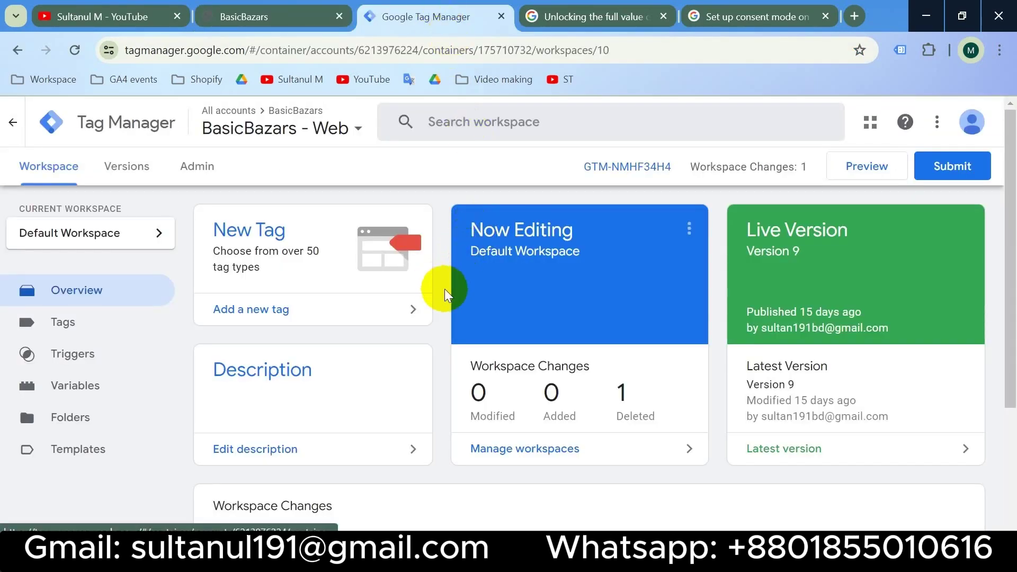
left_click(291, 16)
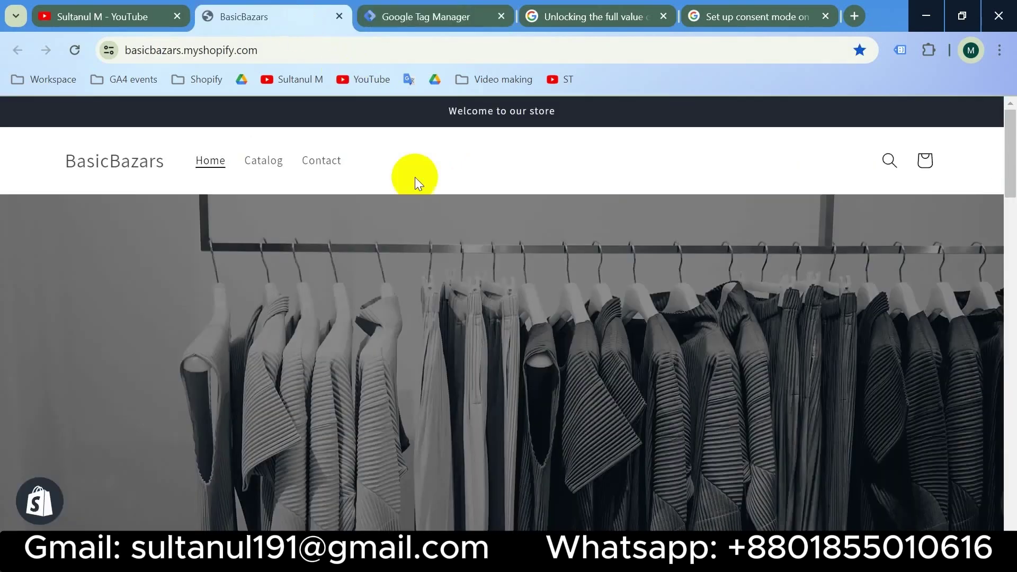
left_click(408, 15)
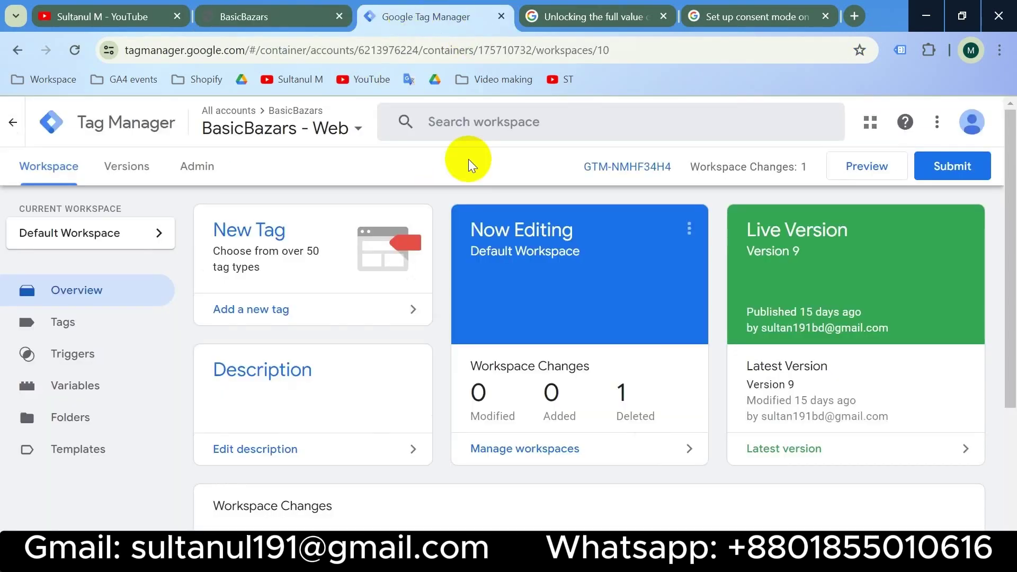
left_click(574, 21)
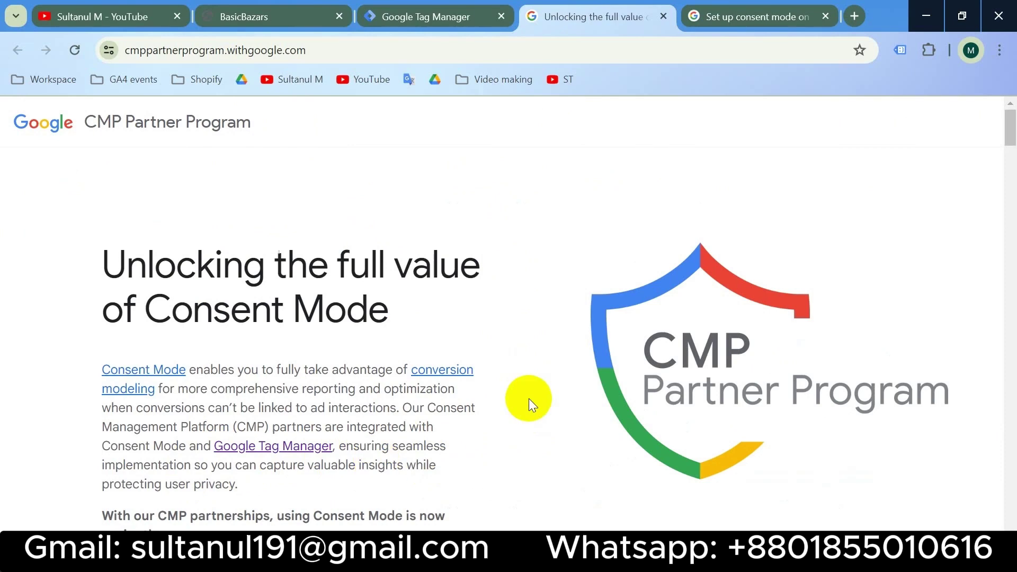
- Scroll past 'Look for the badge' to the certified partner cards, including Cookiebot
scroll(528, 398, "down", 20)
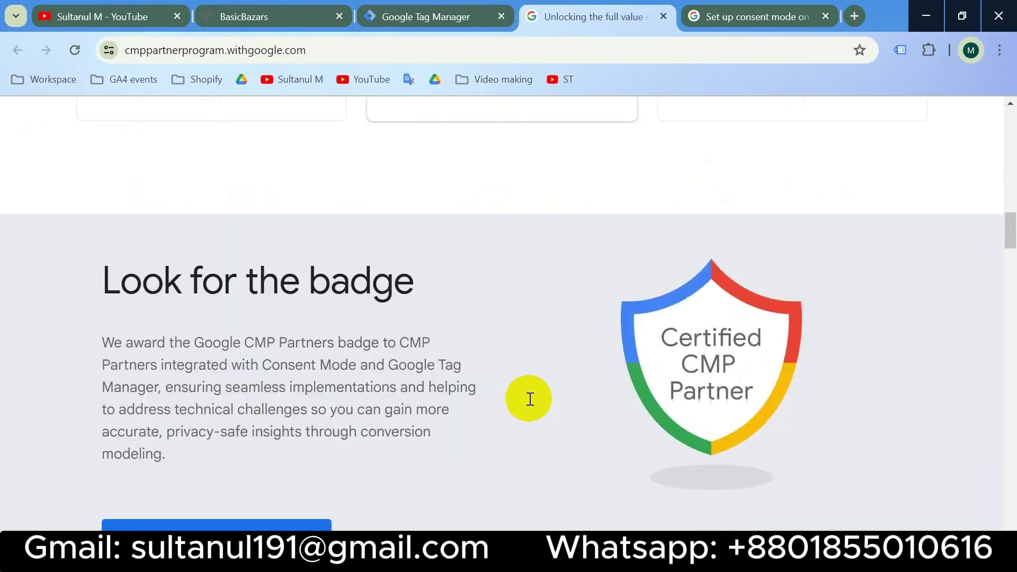
scroll(529, 398, "down", 10)
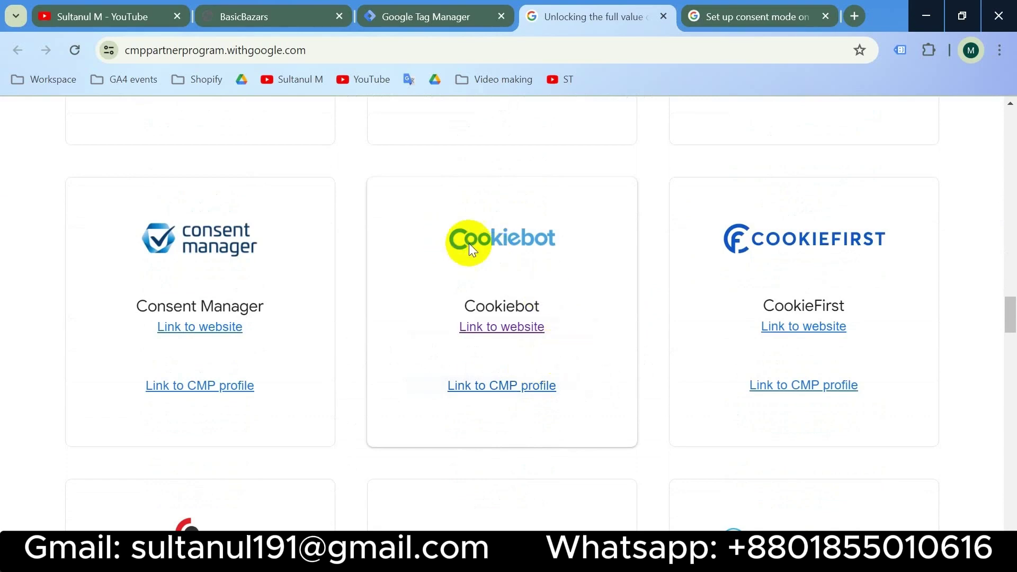
- Go from Cookiebot's website to Pricing and start the €0 Free plan's 14-day trial
left_click(507, 331)
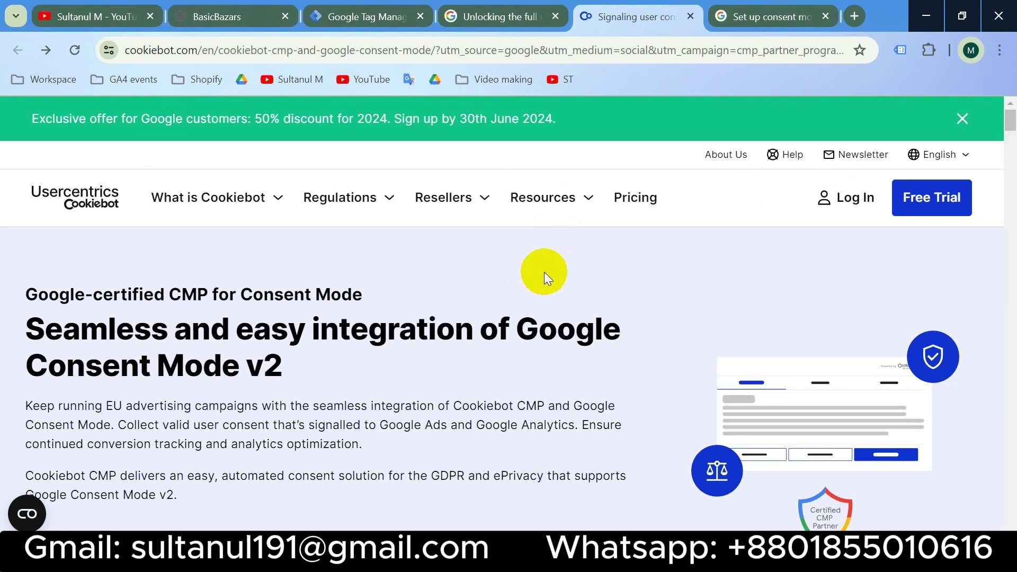
left_click(636, 197)
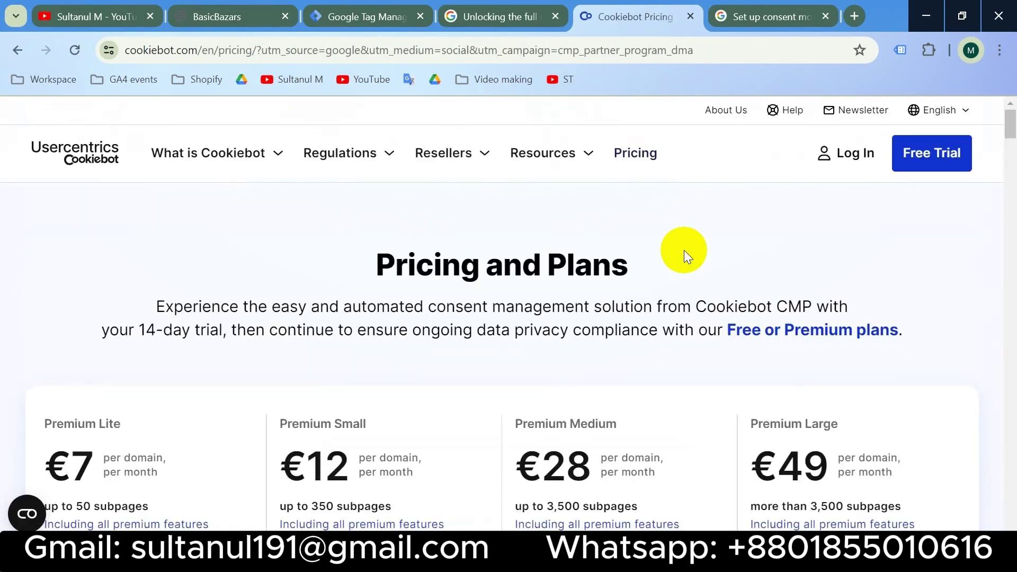
scroll(681, 315, "down", 5)
scroll(669, 324, "down", 5)
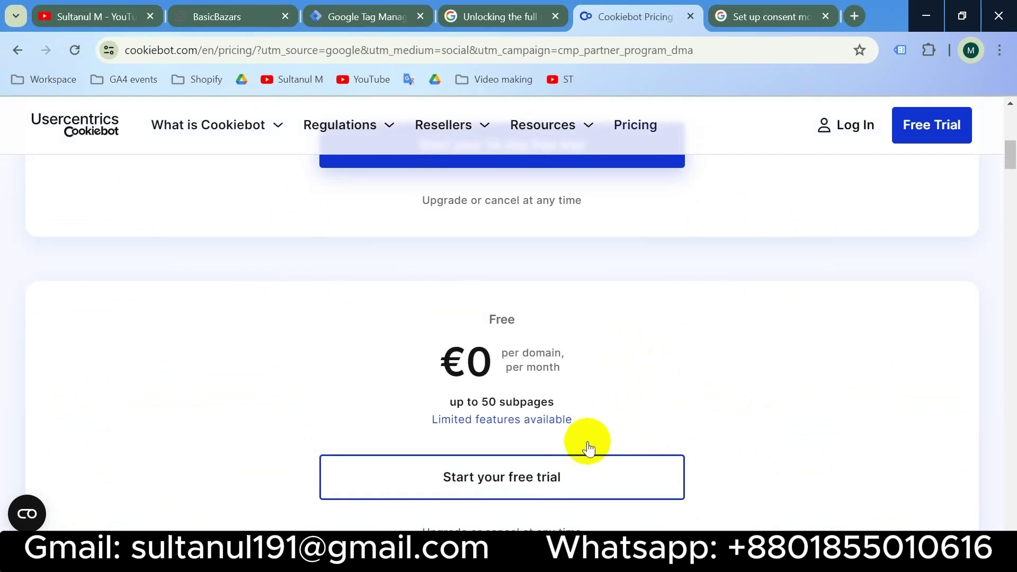
left_click(487, 493)
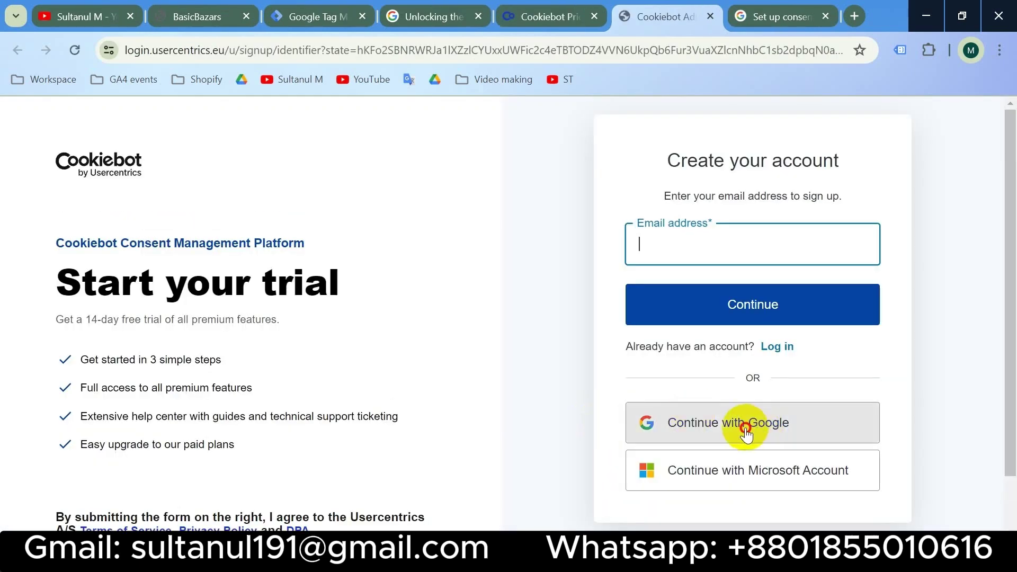
- Sign up to Cookiebot with a Google account, allowing sign-in to usercentrics.eu
left_click(745, 432)
left_click(678, 251)
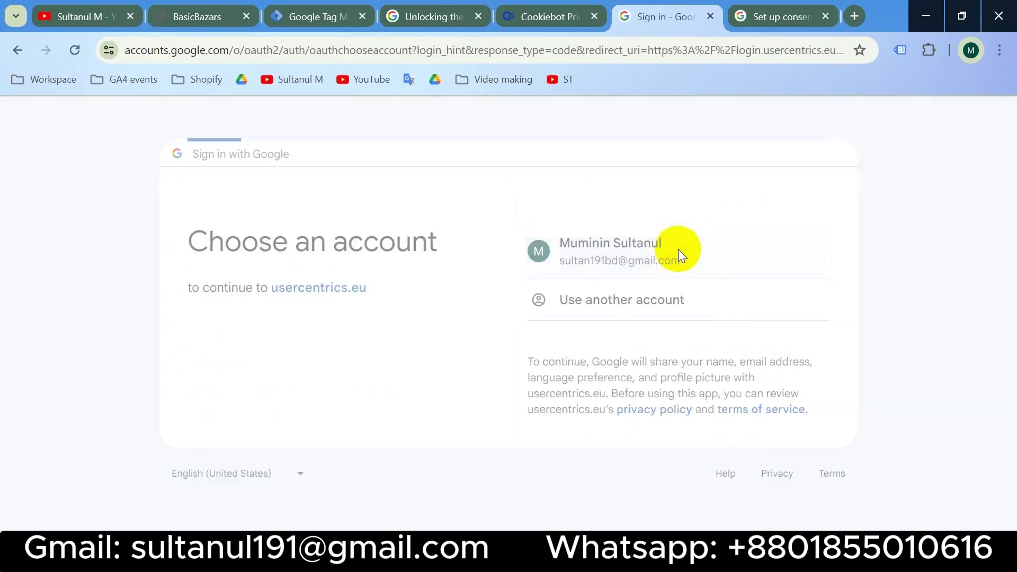
left_click(691, 399)
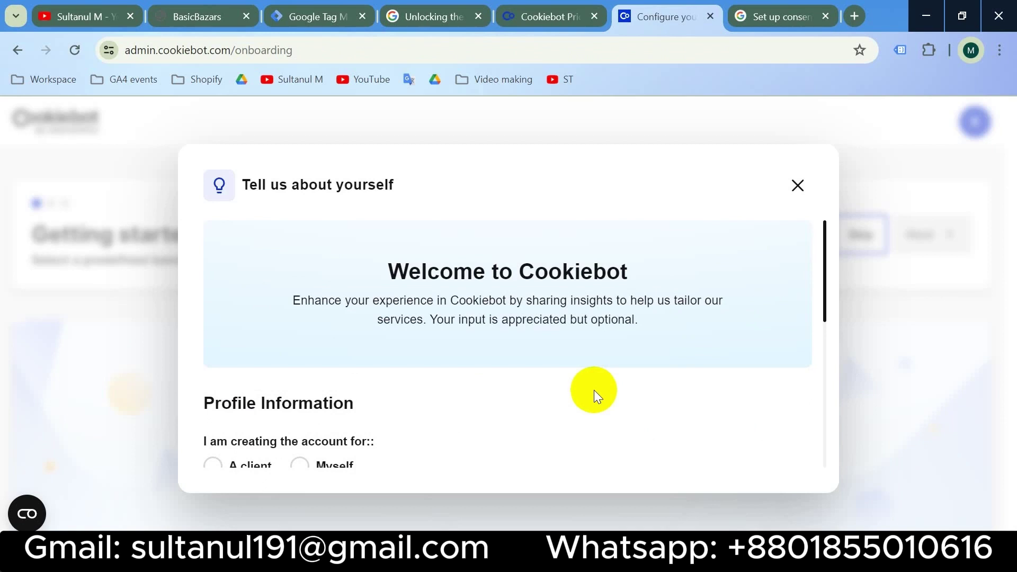
- Answer that the account is for Myself, in the Consumer Goods industry
scroll(594, 390, "down", 3)
scroll(513, 380, "down", 4)
scroll(513, 380, "up", 7)
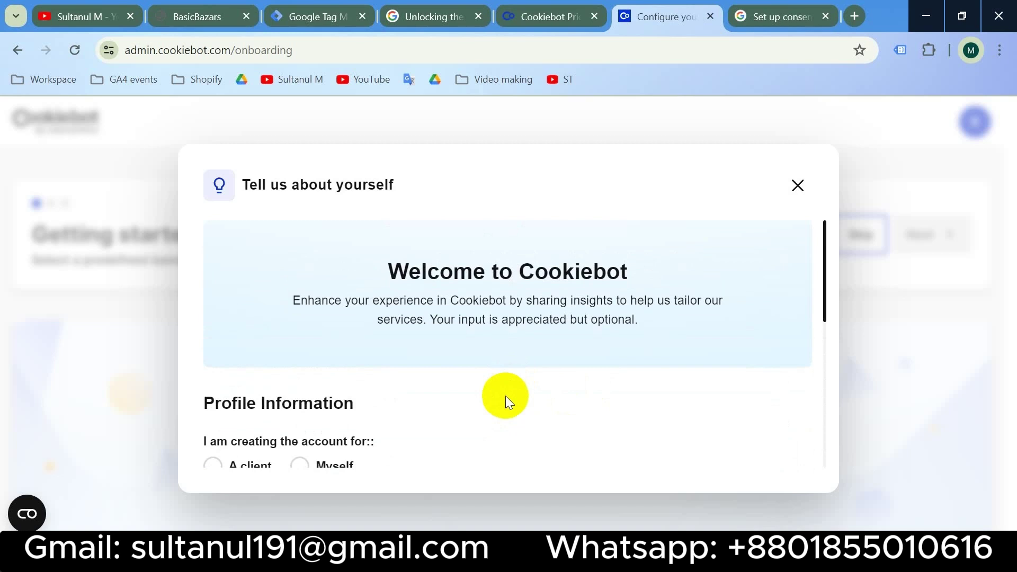
scroll(505, 396, "down", 3)
left_click(300, 304)
scroll(467, 329, "down", 1)
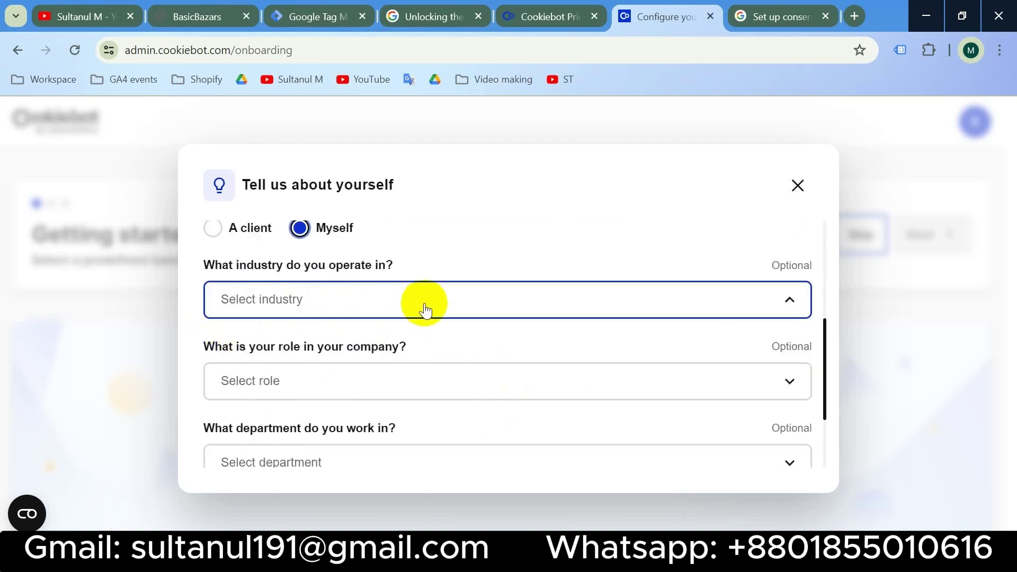
left_click(422, 302)
scroll(313, 416, "down", 6)
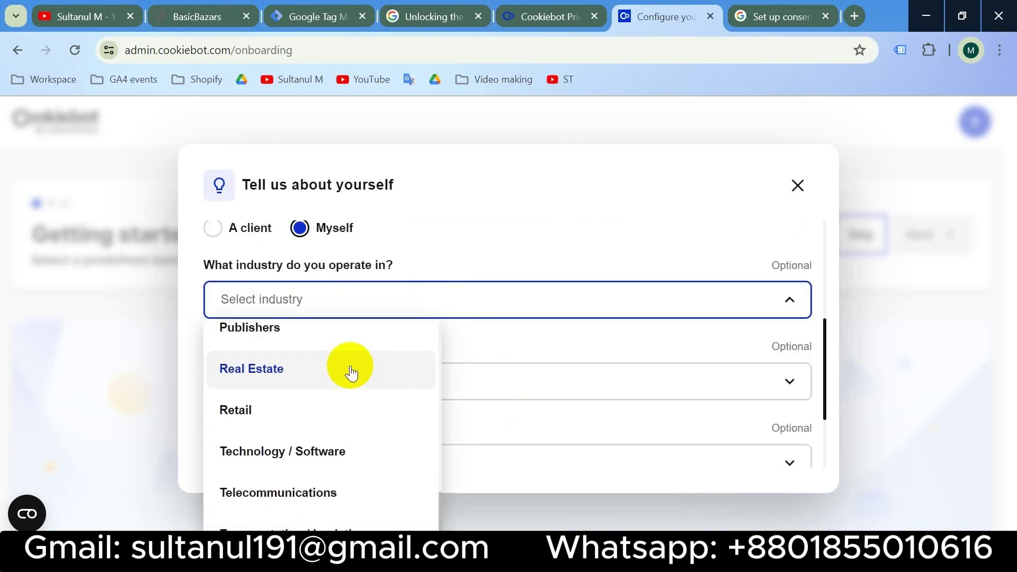
scroll(352, 370, "up", 8)
scroll(317, 395, "down", 6)
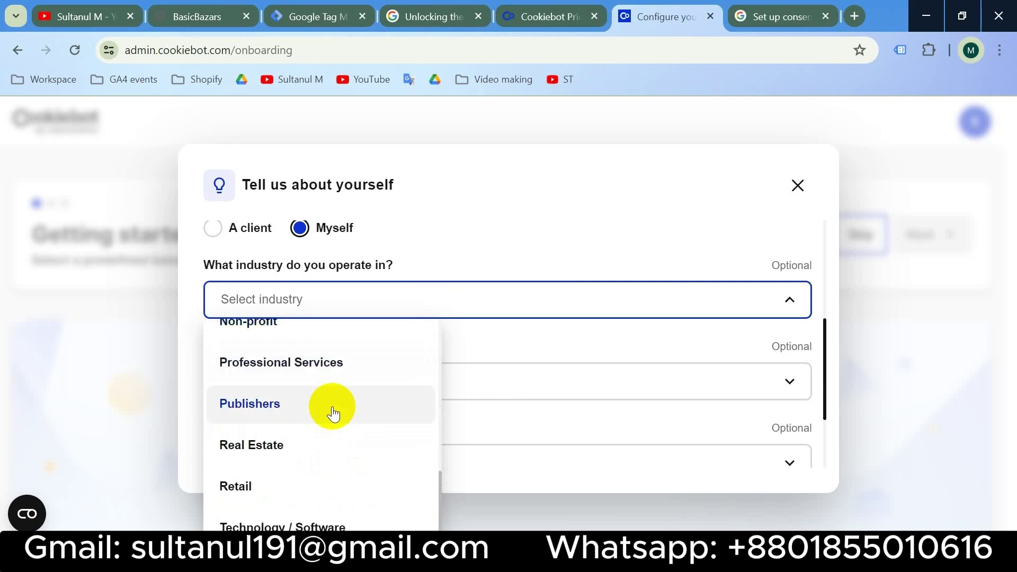
scroll(334, 413, "up", 7)
scroll(334, 408, "down", 2)
left_click(336, 387)
- Set the role to Business Owner / Founder and department to Marketing, then continue
left_click(557, 378)
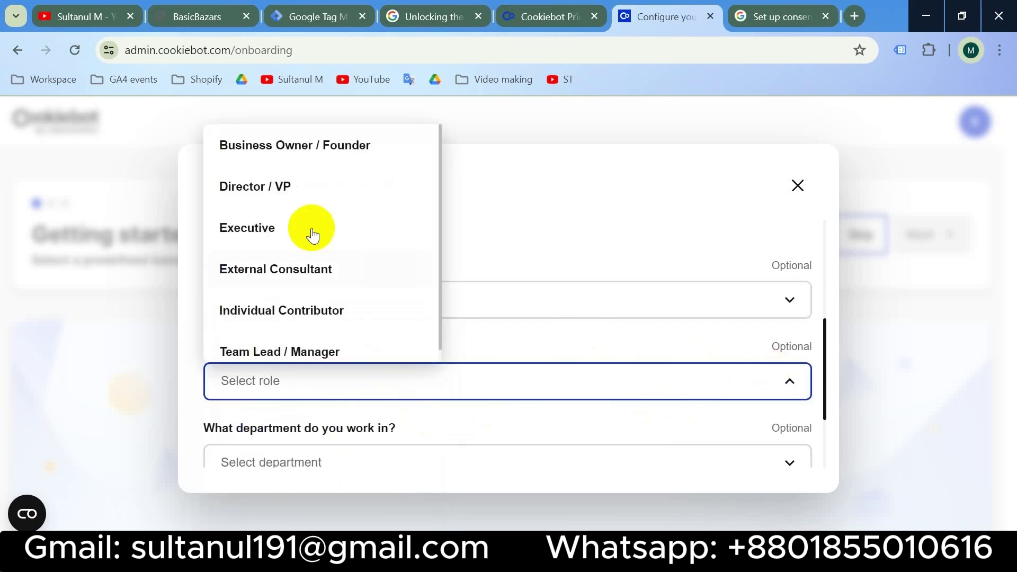
left_click(291, 144)
scroll(366, 341, "down", 2)
left_click(366, 342)
scroll(275, 434, "down", 2)
left_click(245, 459)
left_click(486, 442)
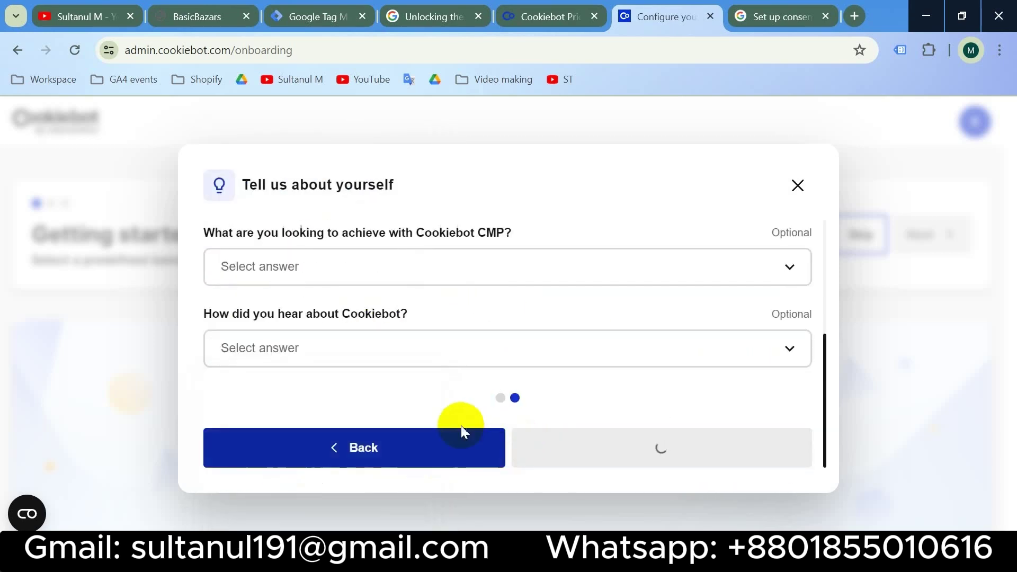
- Choose data protection compliance as the goal and Google Consent Mode / CMP communications as the source, then get started
left_click(702, 268)
left_click(620, 402)
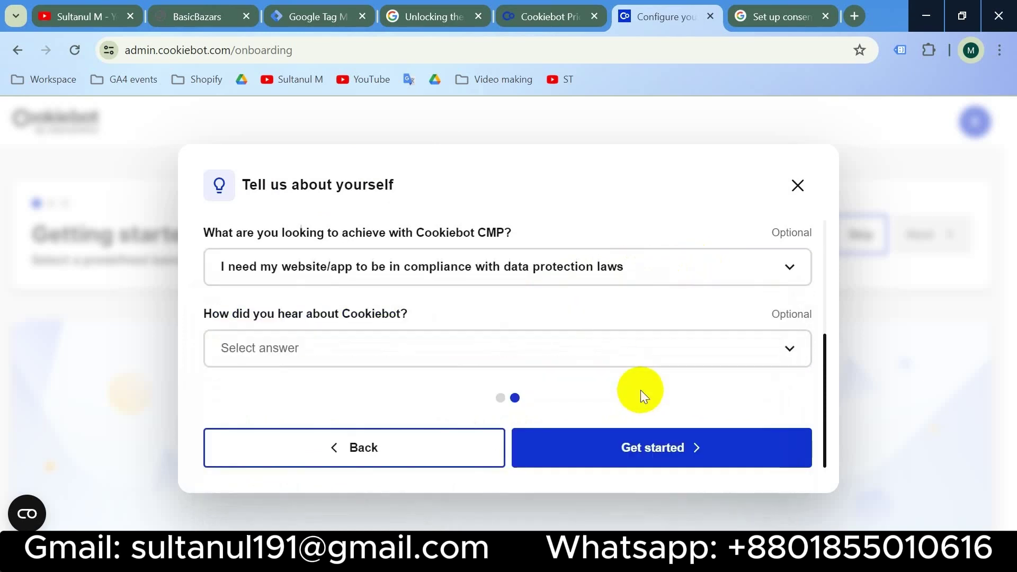
left_click(779, 349)
left_click(449, 432)
left_click(669, 448)
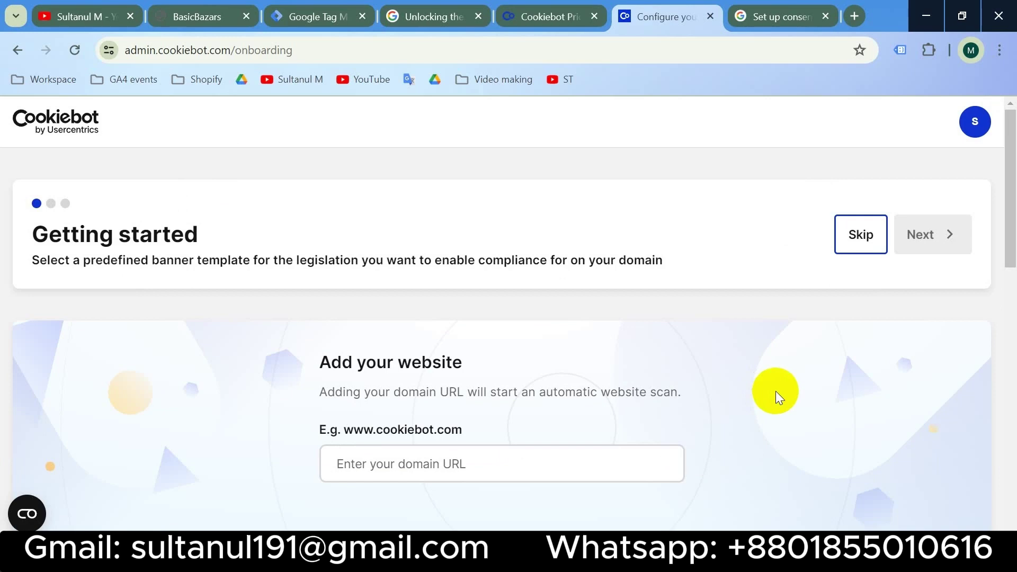
- Copy the store's URL from the Shopify tab and paste it as the website domain
left_click(414, 466)
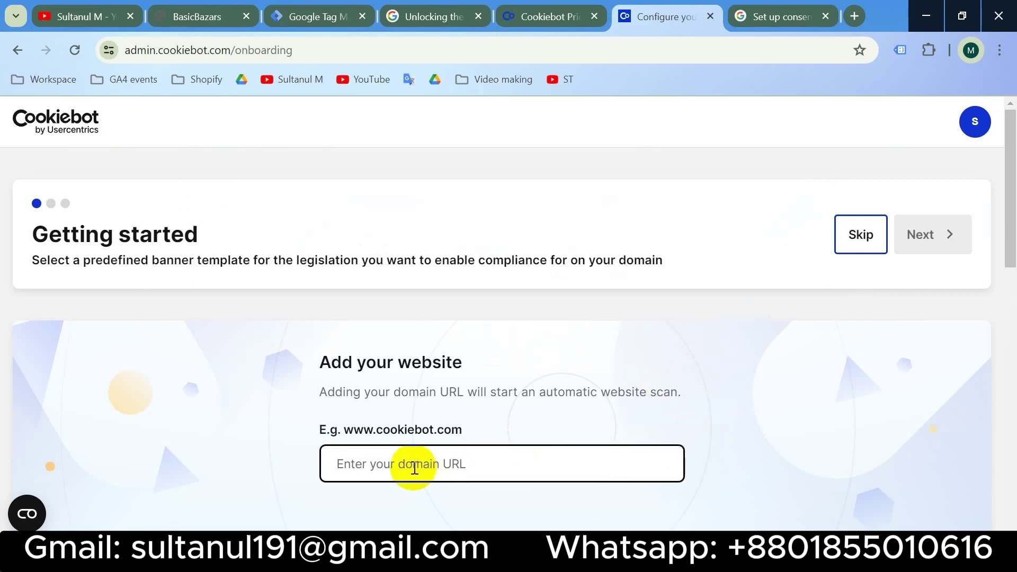
left_click(414, 468)
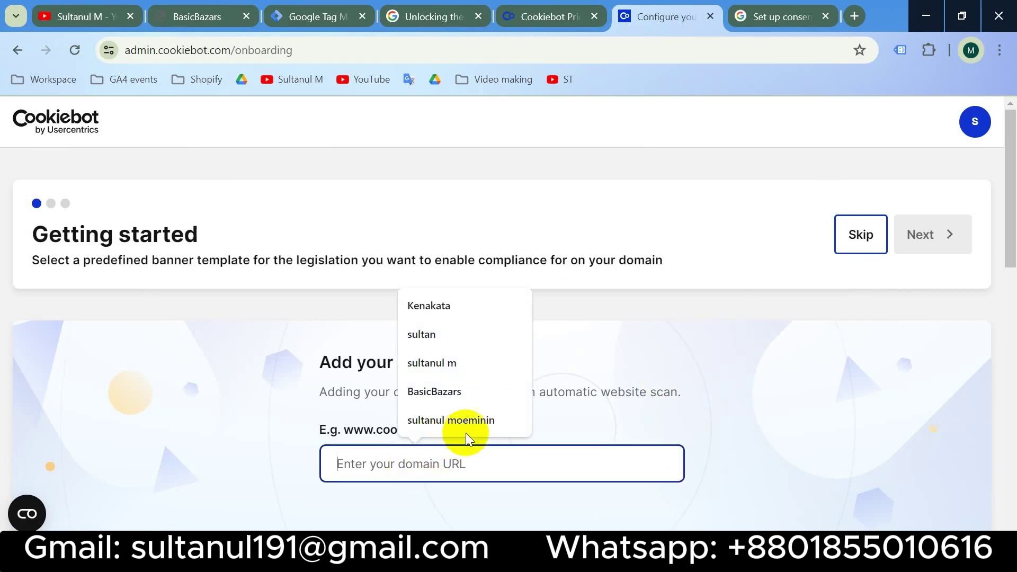
left_click(225, 11)
left_click(207, 50)
key("ctrl+c")
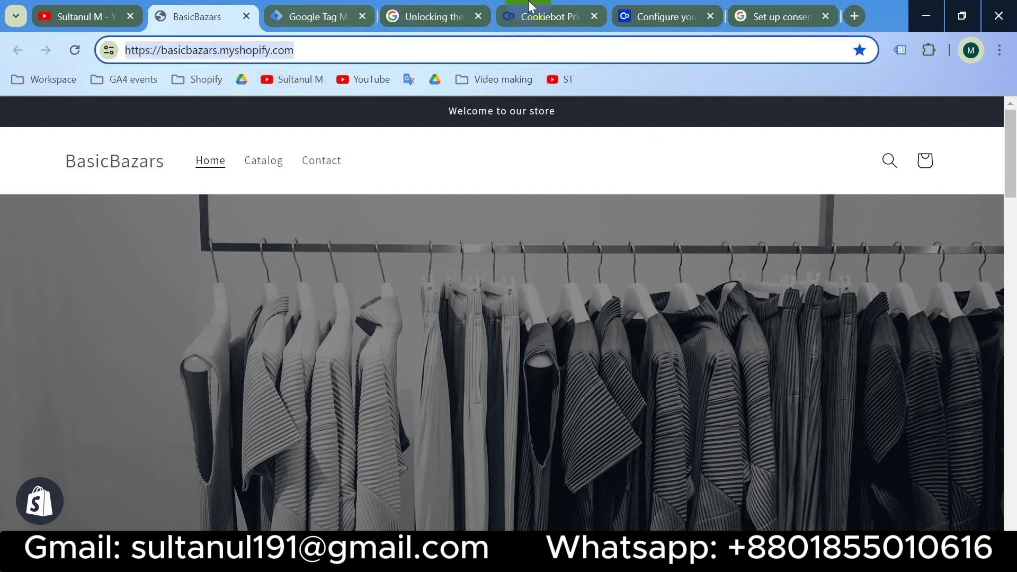
left_click(655, 15)
left_click(454, 468)
key("ctrl+v")
- Keep GDPR as the legislation preset and advance to the consent banner step
scroll(735, 338, "down", 2)
scroll(733, 333, "down", 8)
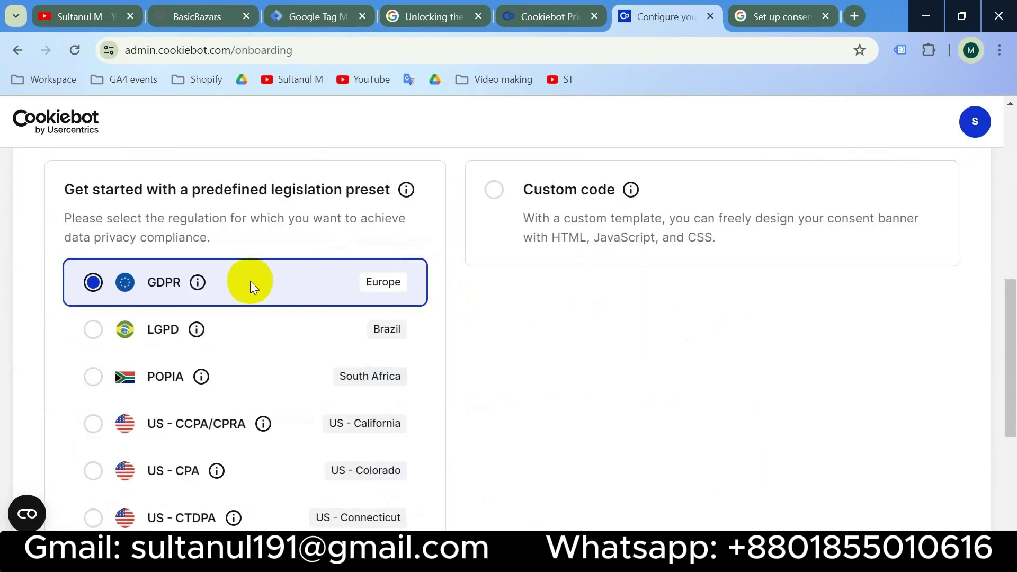
left_click(94, 284)
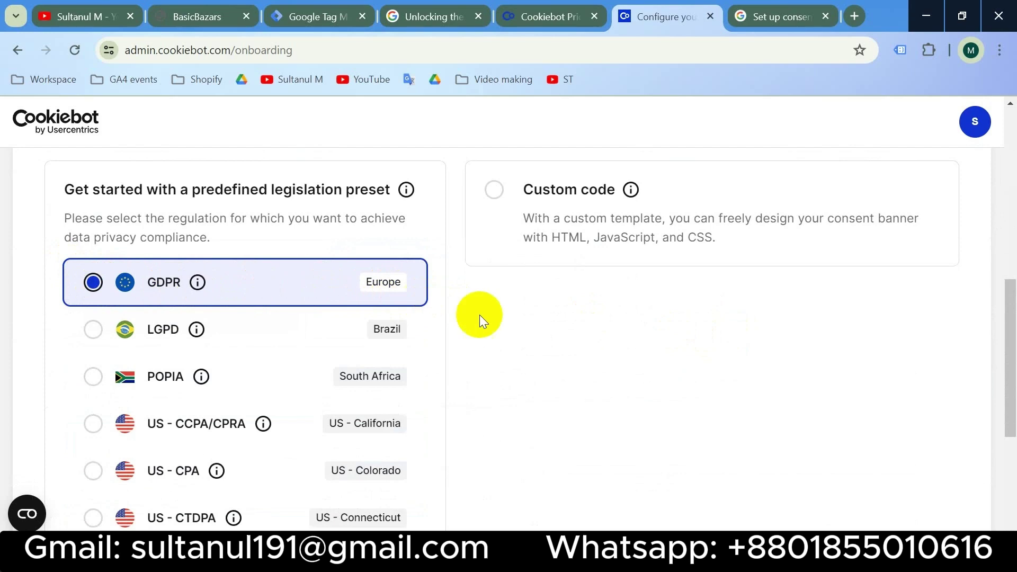
scroll(530, 340, "up", 10)
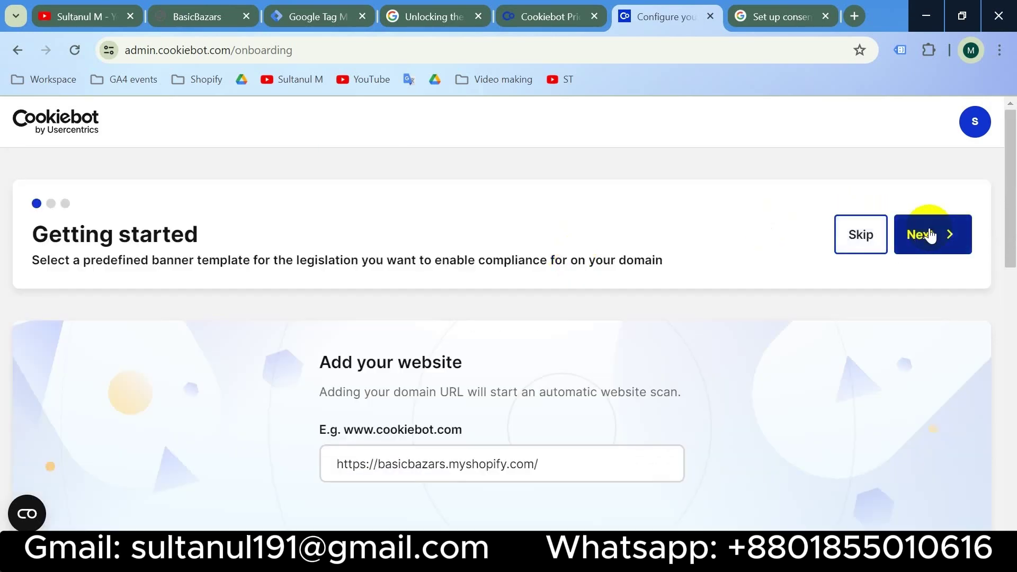
left_click(931, 237)
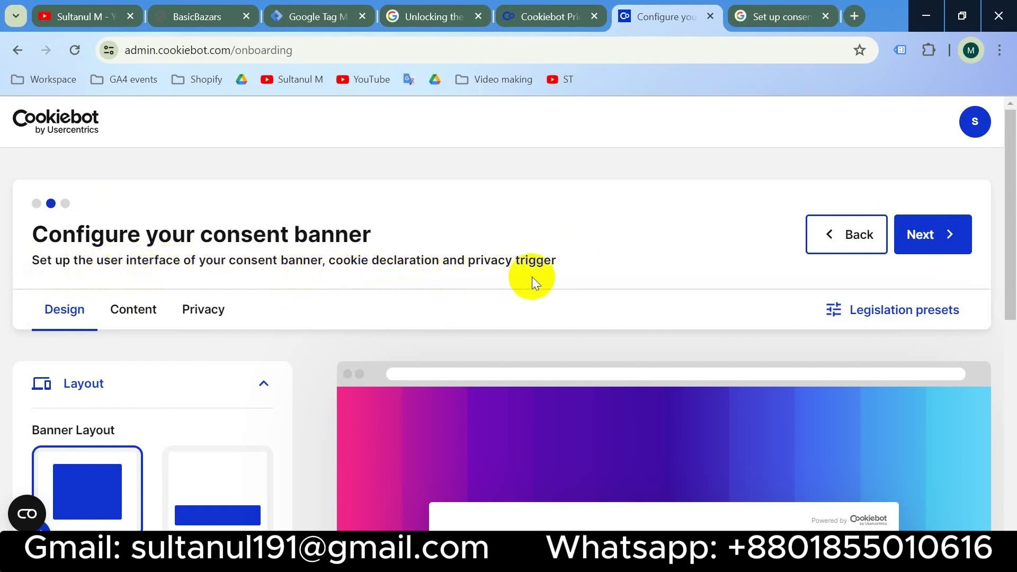
- Try the Bar layout, revert the banner to Dialog, expand Compliance, and continue to Implementation
scroll(324, 339, "down", 3)
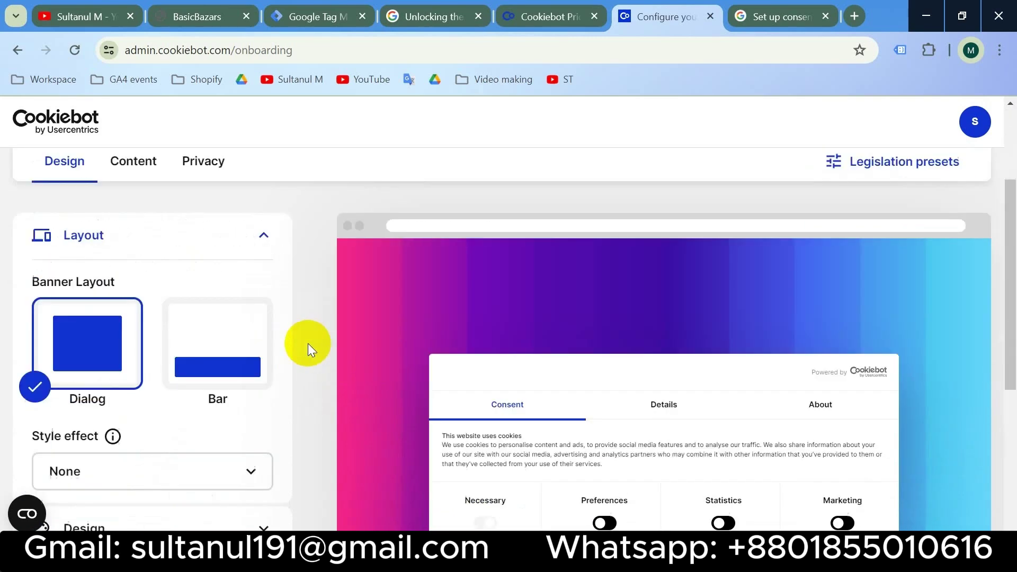
left_click(117, 339)
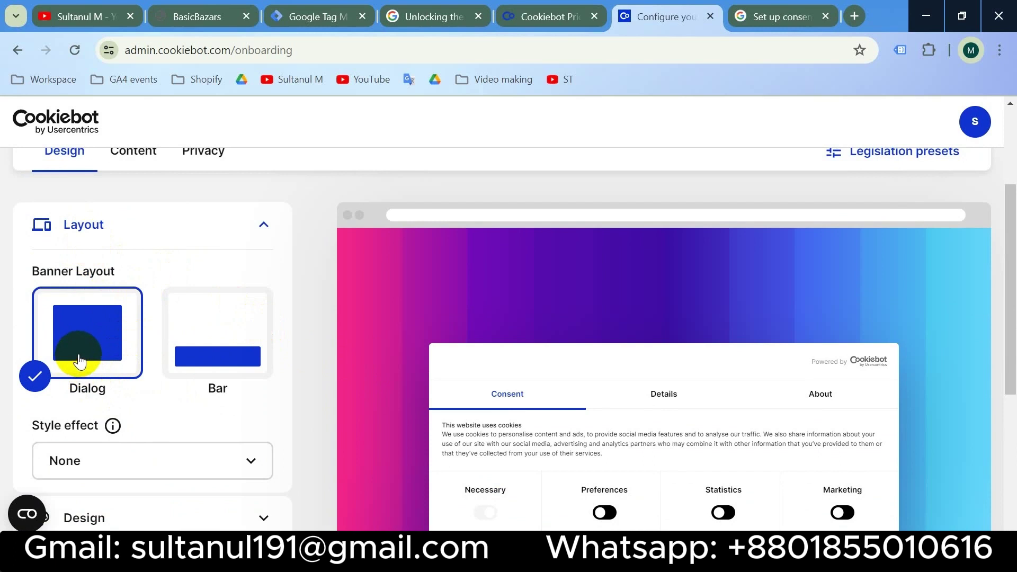
left_click(230, 346)
scroll(294, 357, "down", 3)
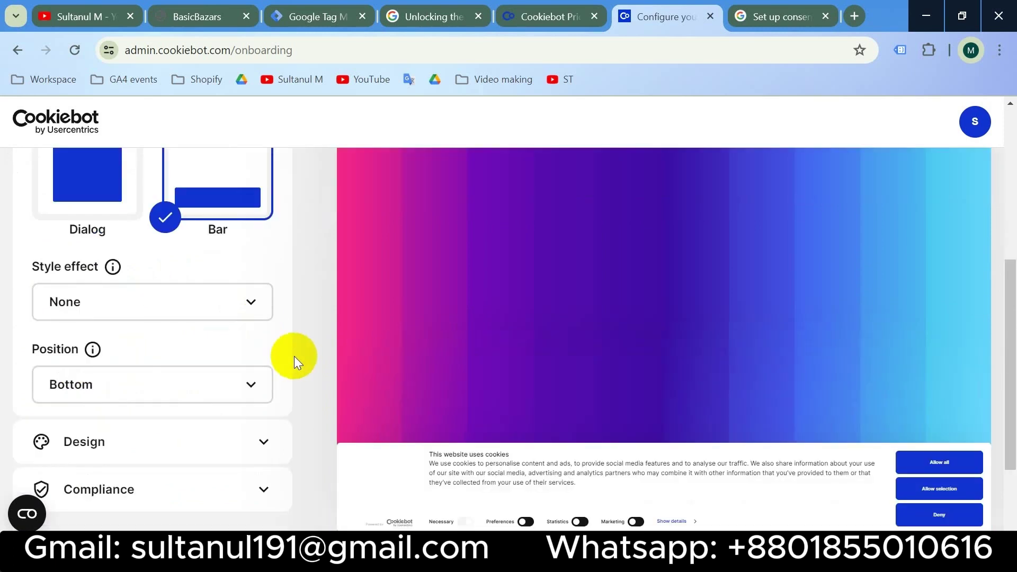
scroll(294, 356, "up", 2)
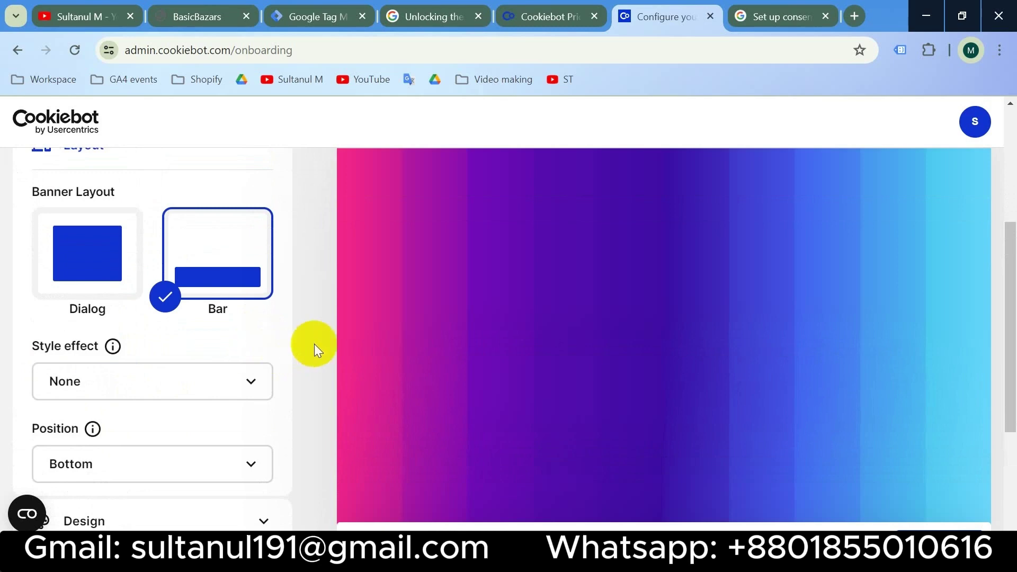
left_click(84, 268)
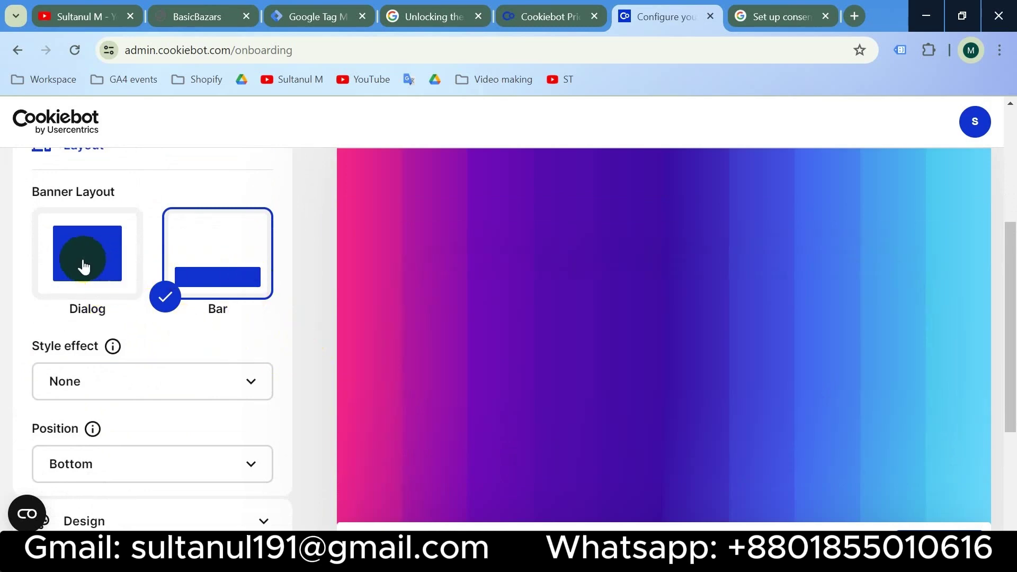
scroll(263, 276, "down", 3)
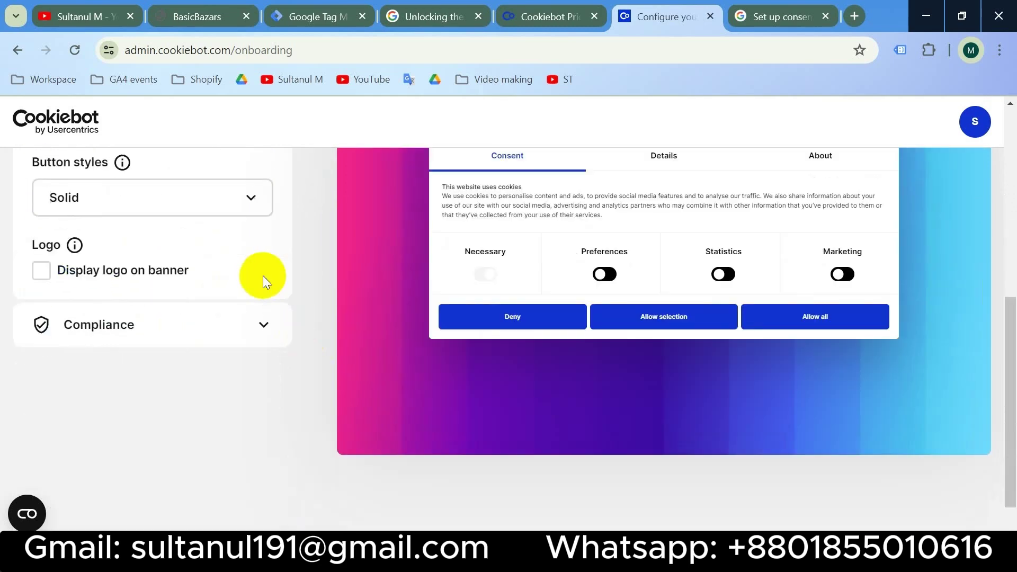
left_click(264, 325)
scroll(265, 350, "up", 10)
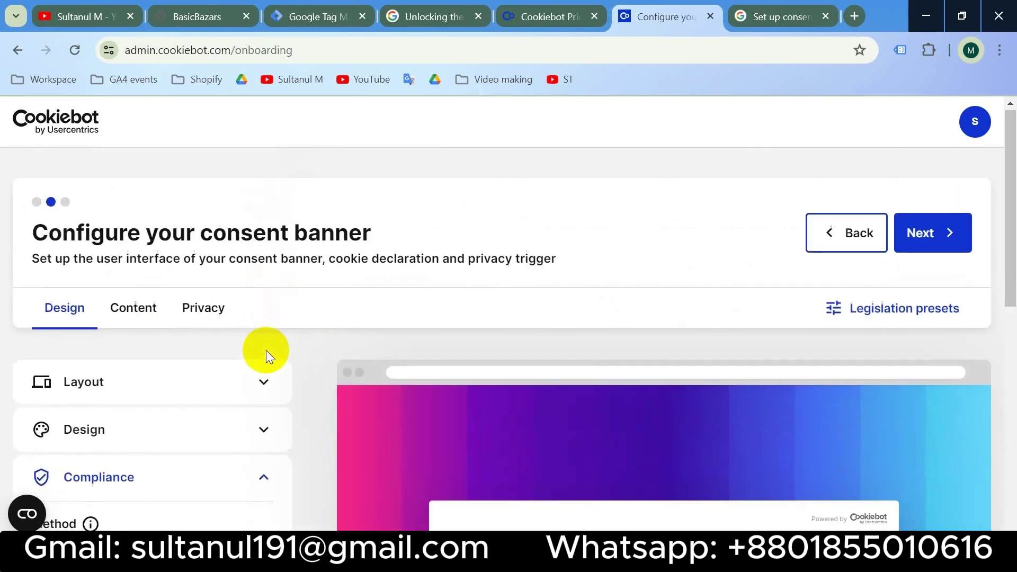
left_click(938, 236)
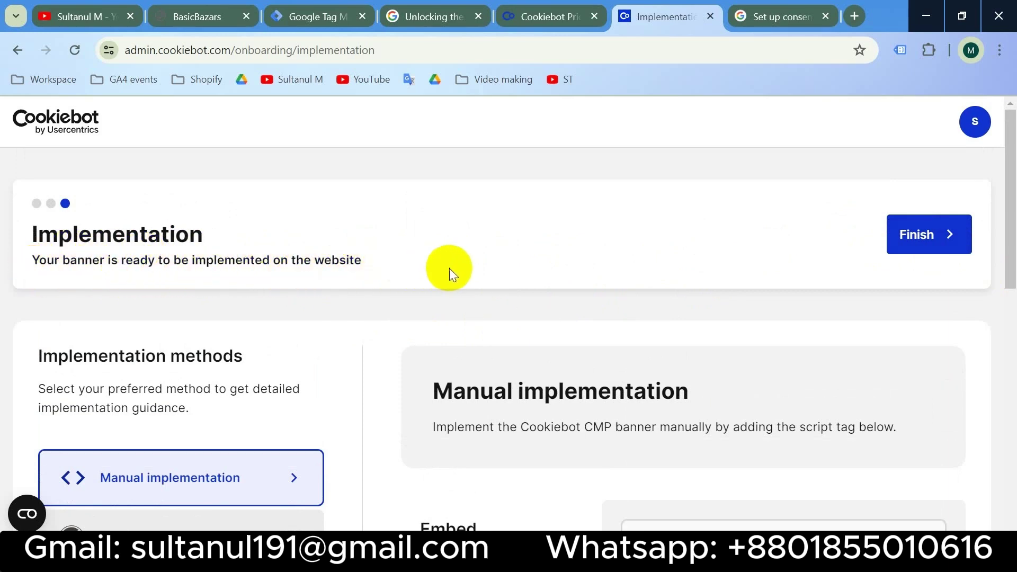
- Review Cookiebot's embed script, then start a new tag from the BasicBazars - Web container's Tags list
scroll(205, 391, "down", 2)
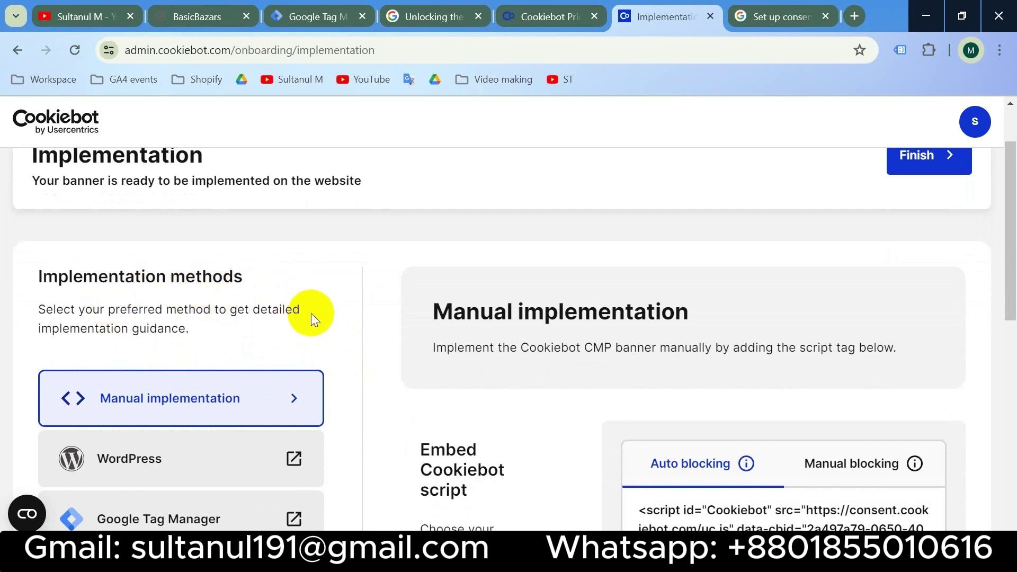
scroll(310, 313, "down", 2)
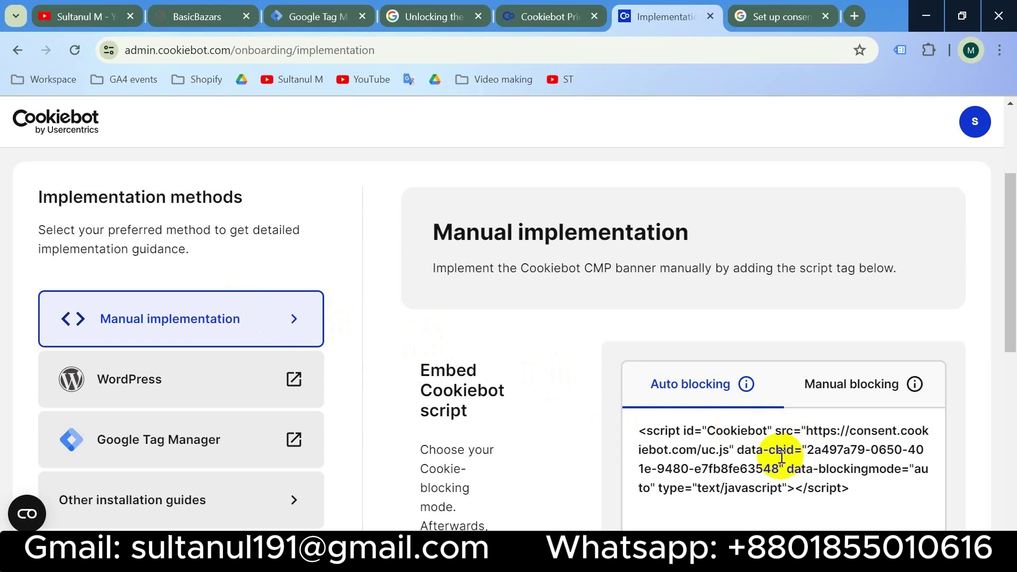
left_click(317, 14)
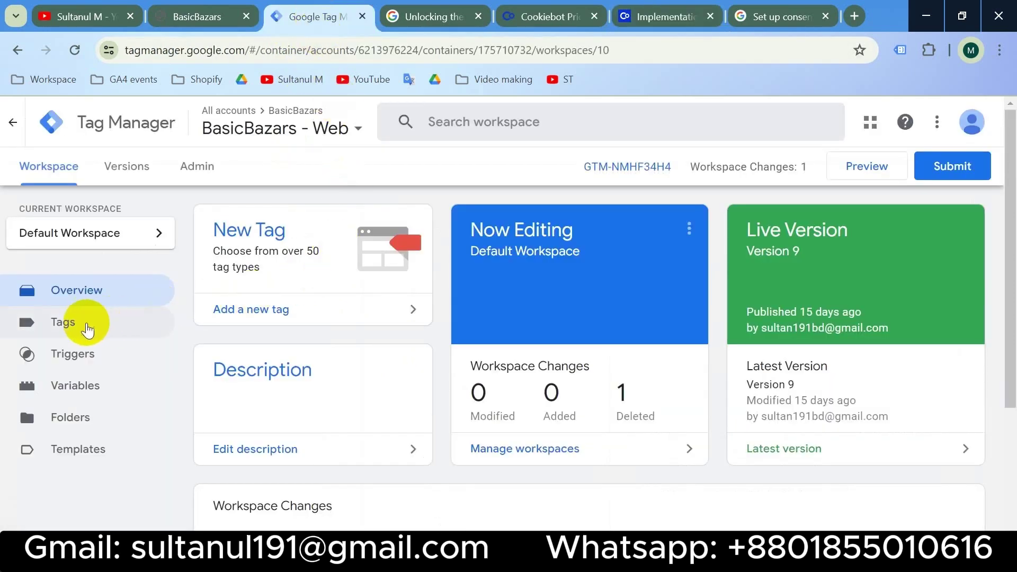
left_click(84, 331)
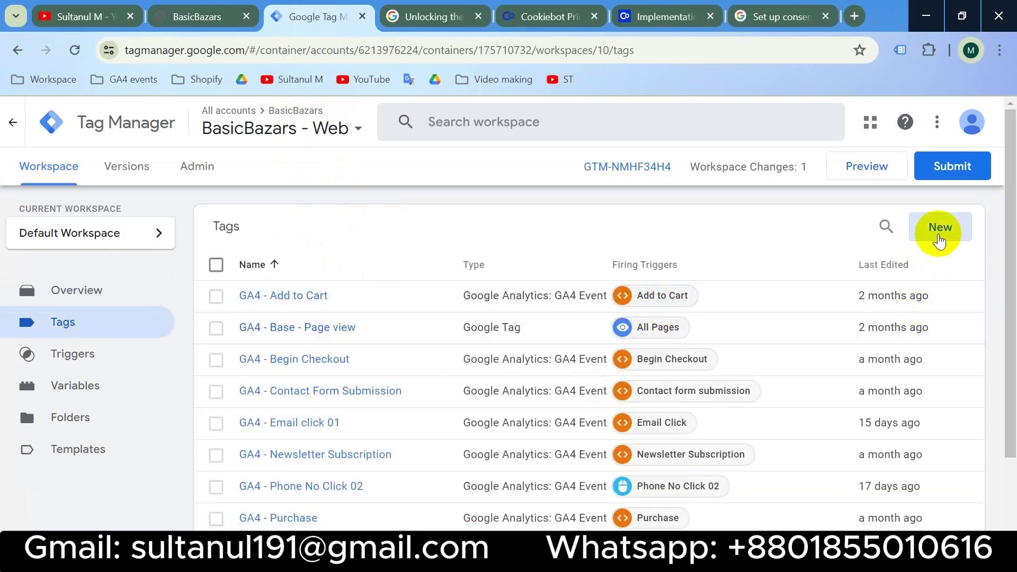
left_click(939, 233)
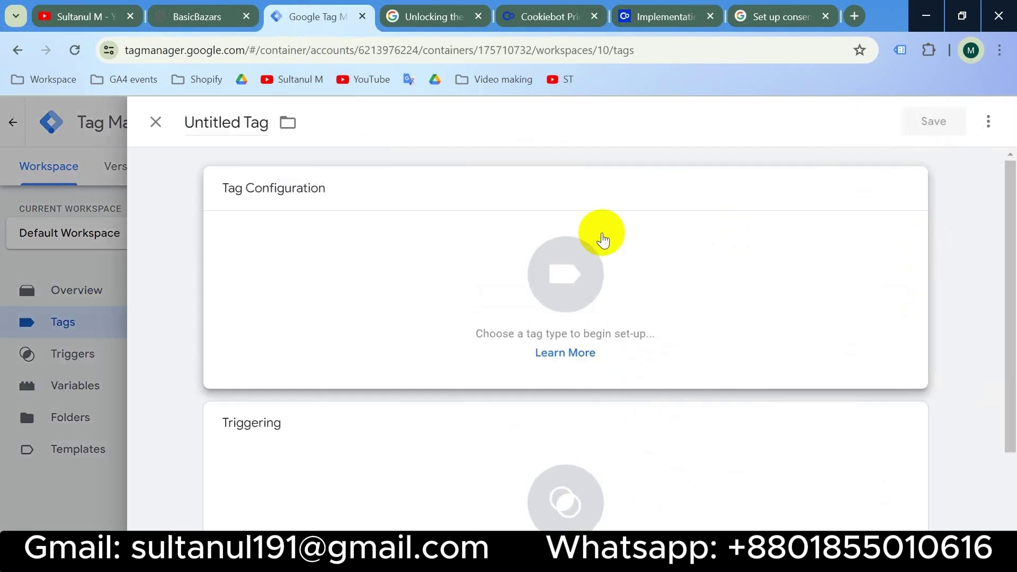
- Search the Community Template Gallery for 'cookiebot' and add the Cookiebot CMP template to the workspace
left_click(602, 234)
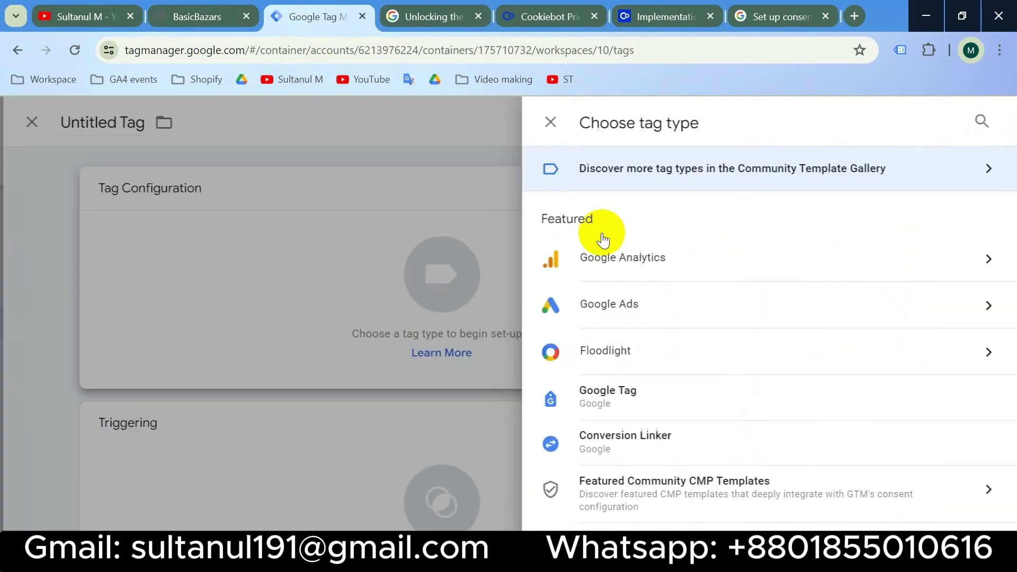
left_click(912, 169)
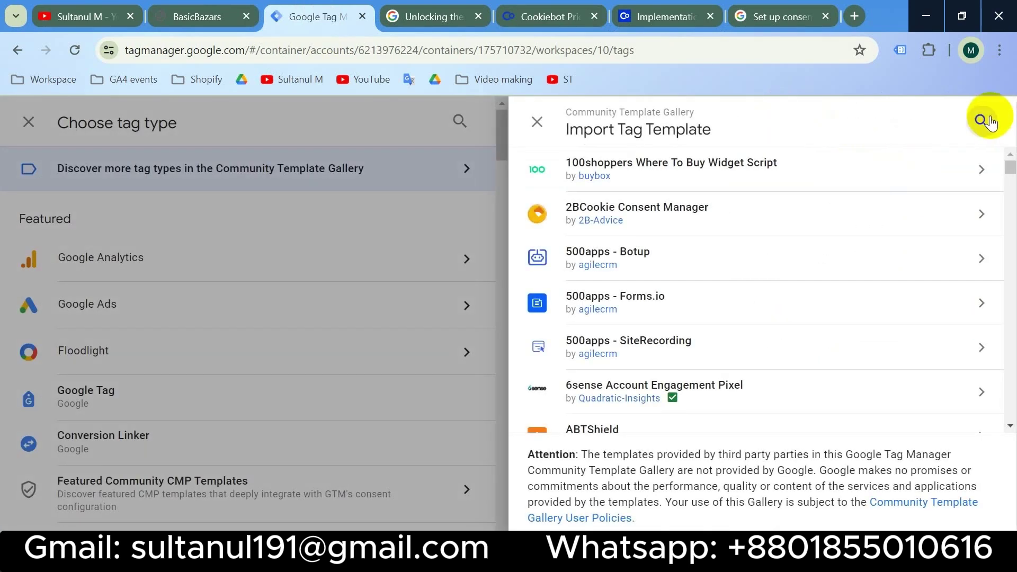
left_click(981, 121)
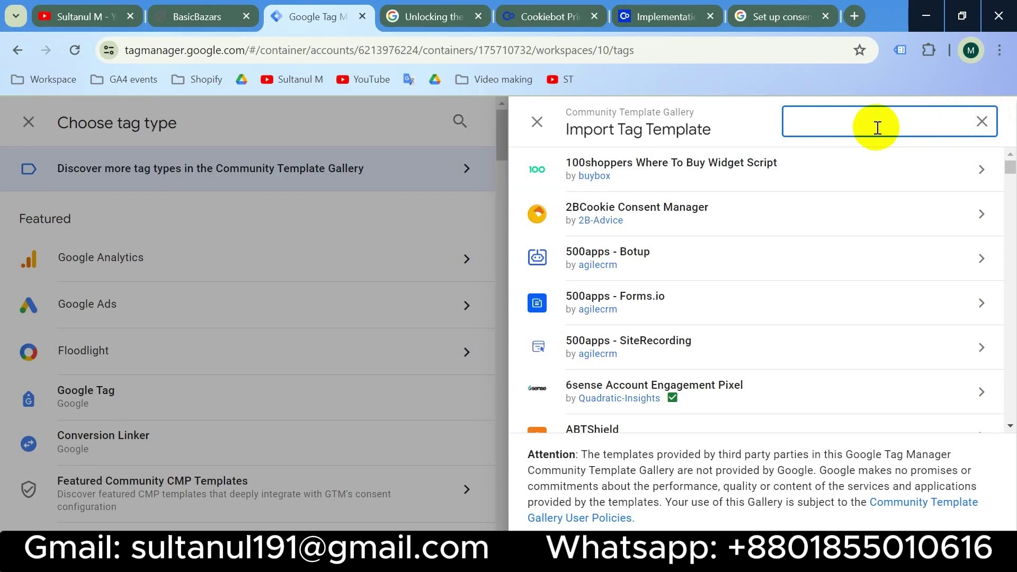
type("ookiew")
key("BackSpace")
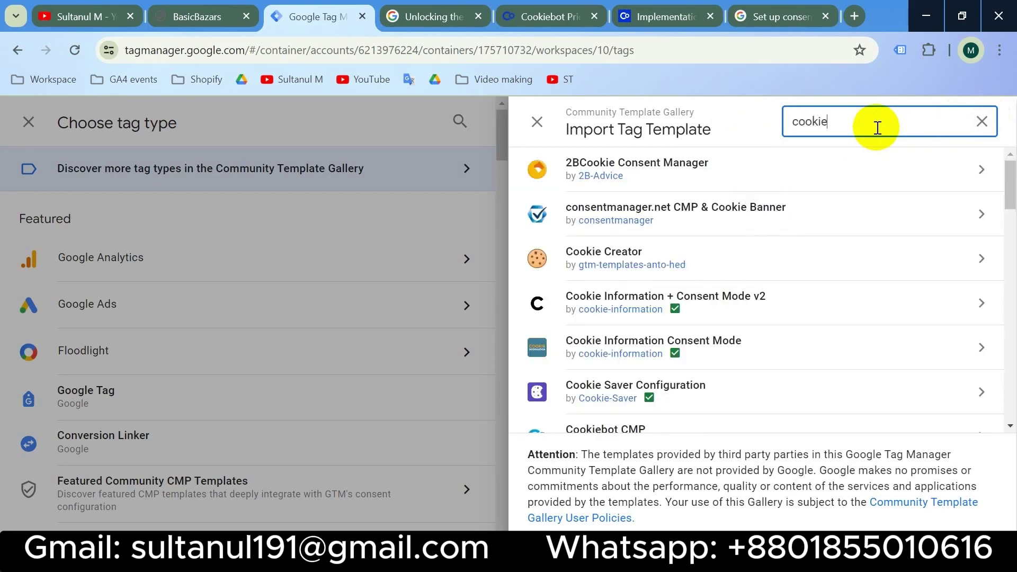
type("bot")
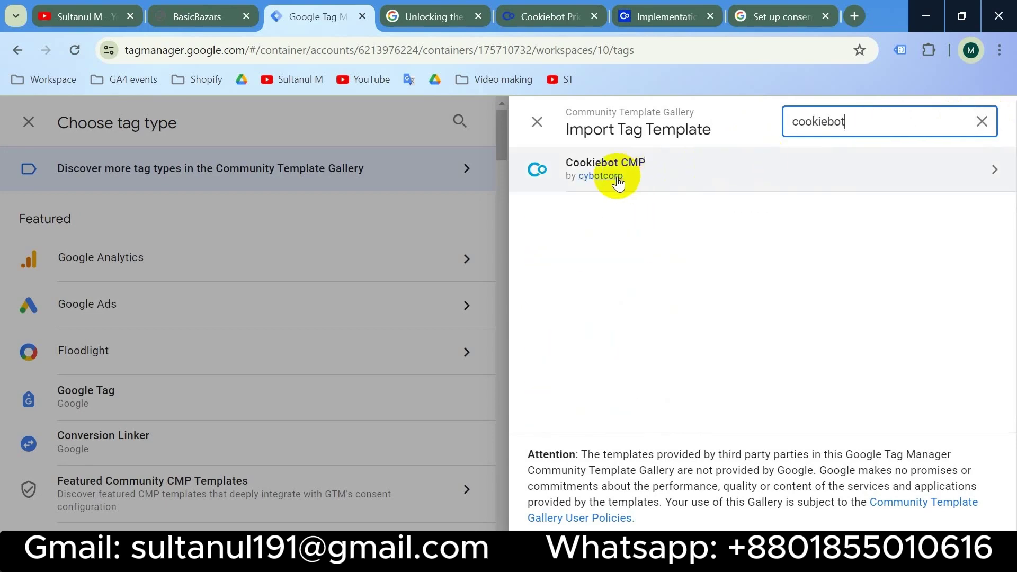
left_click(717, 174)
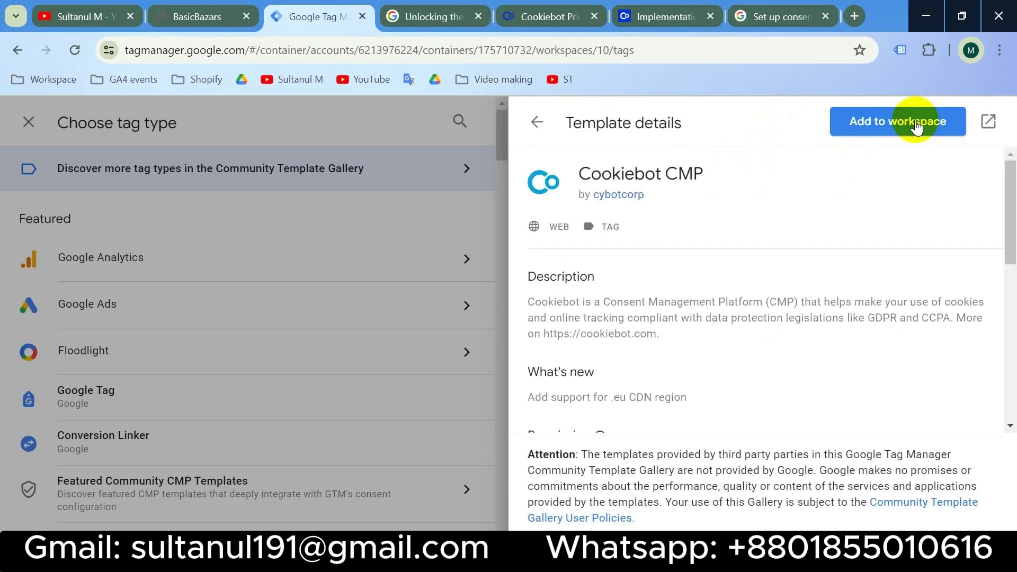
left_click(915, 125)
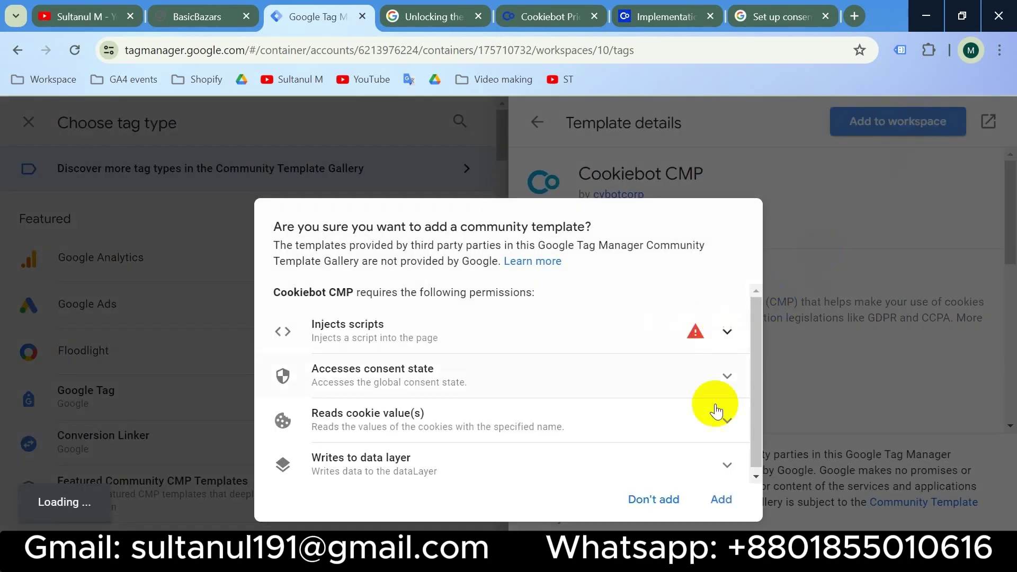
left_click(723, 504)
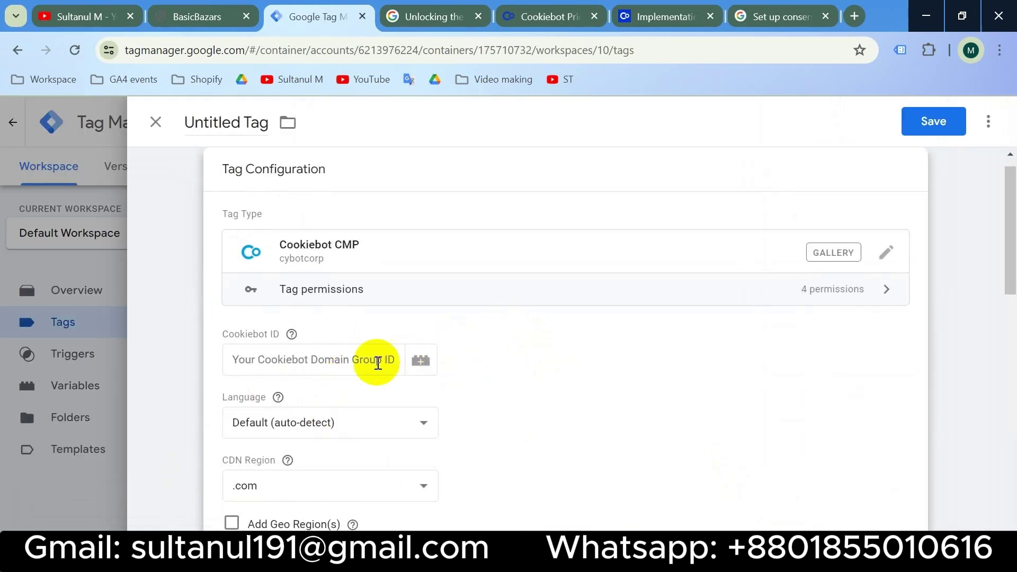
- Copy the data-cbid value from Cookiebot's embed script into the tag's Cookiebot ID field
left_click(280, 362)
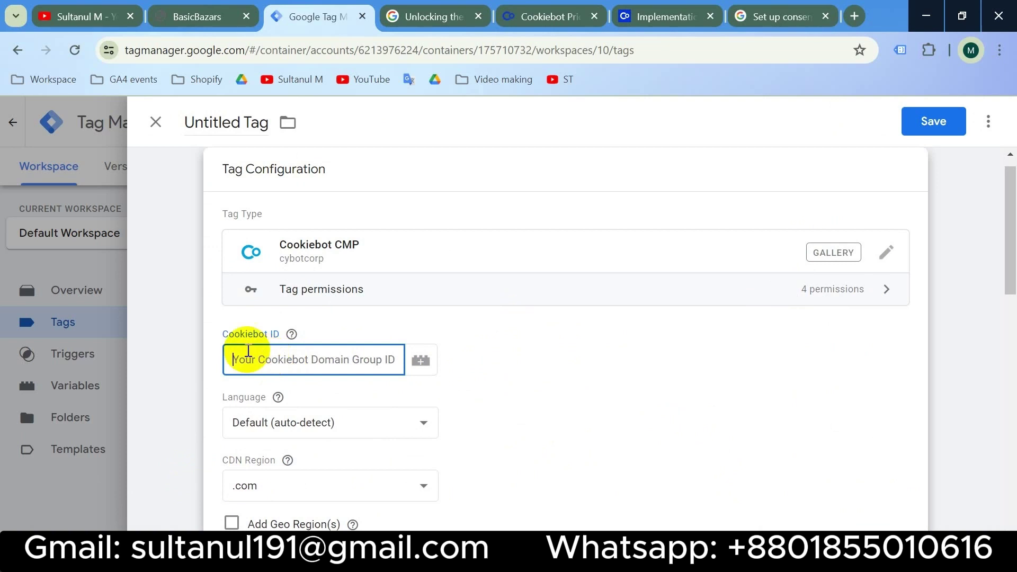
left_click(659, 17)
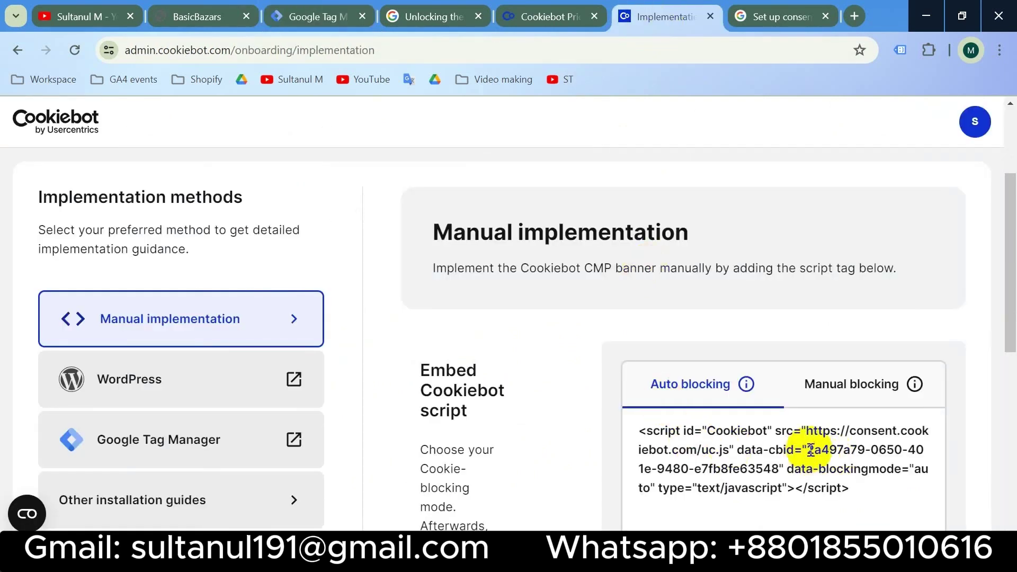
left_click_drag(808, 450, 779, 470)
key("ctrl+c")
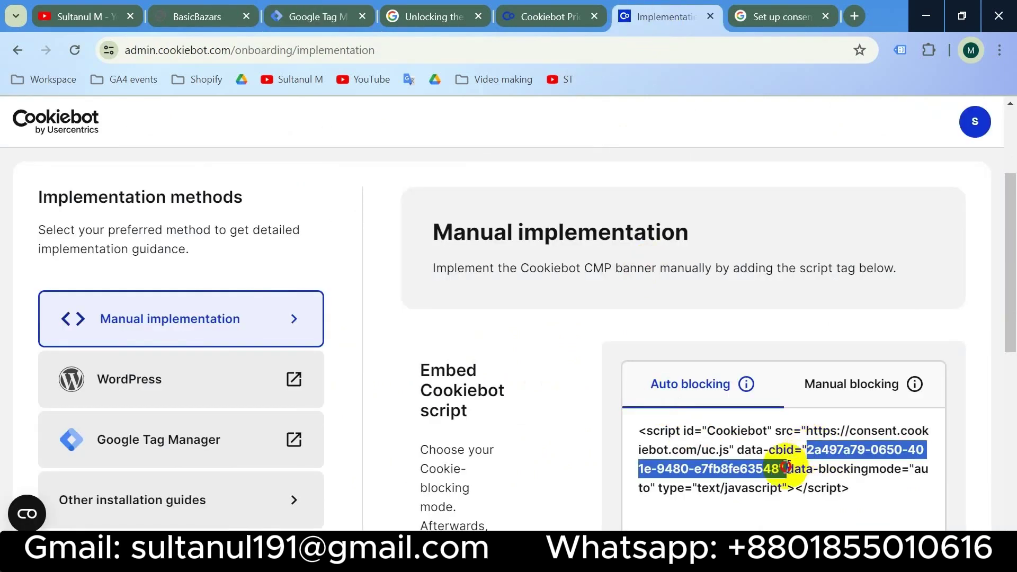
left_click(319, 12)
key("ctrl+v")
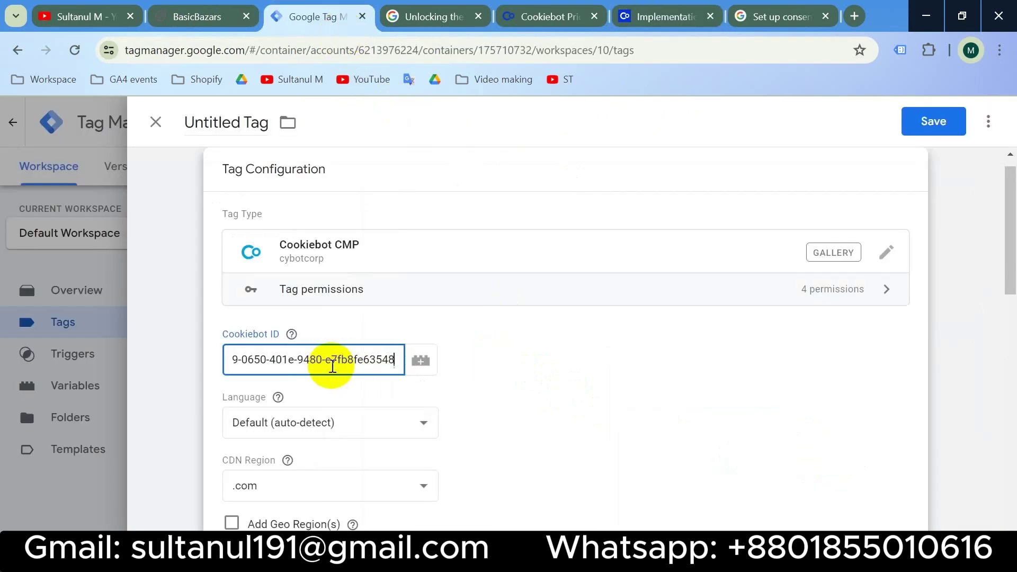
scroll(530, 373, "down", 4)
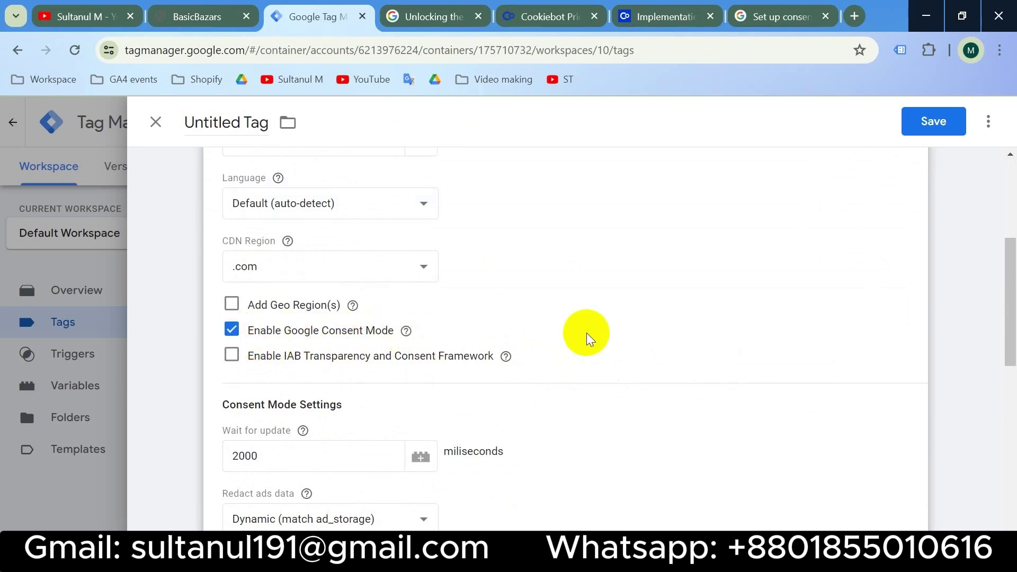
scroll(586, 337, "down", 2)
scroll(572, 339, "down", 6)
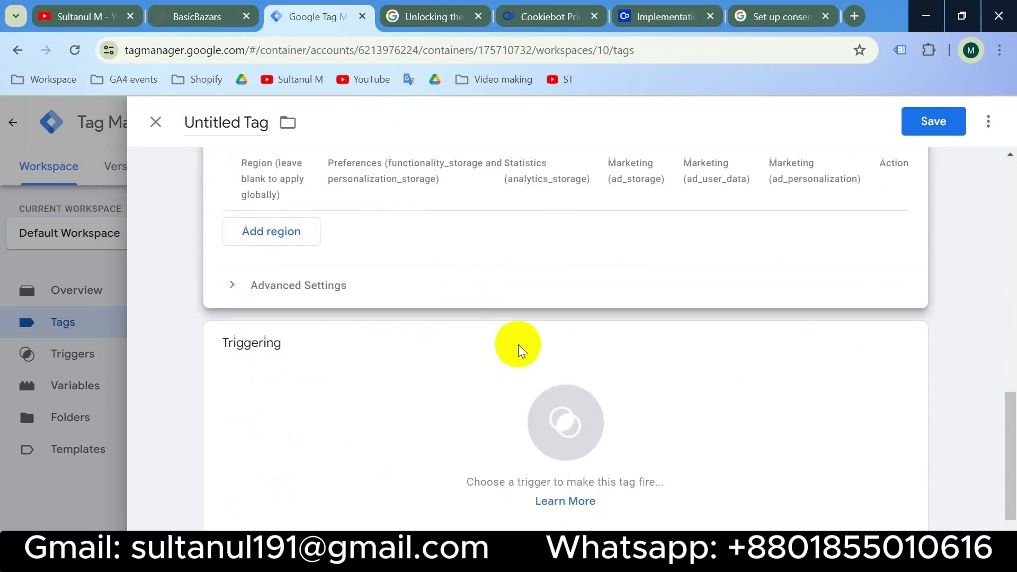
- Set the tag's trigger to Consent Initialization - All Pages
left_click(300, 378)
left_click(494, 381)
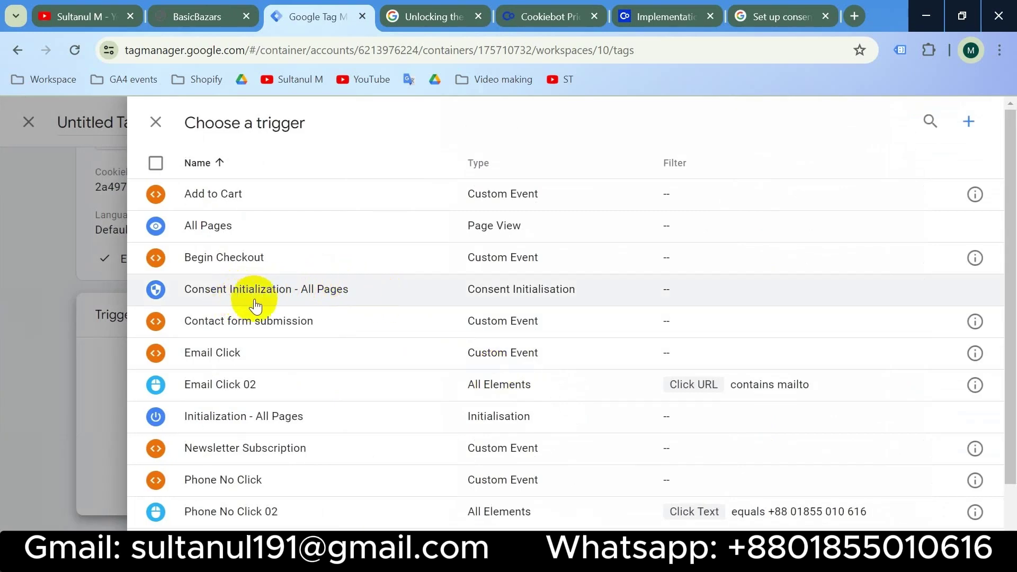
left_click(388, 291)
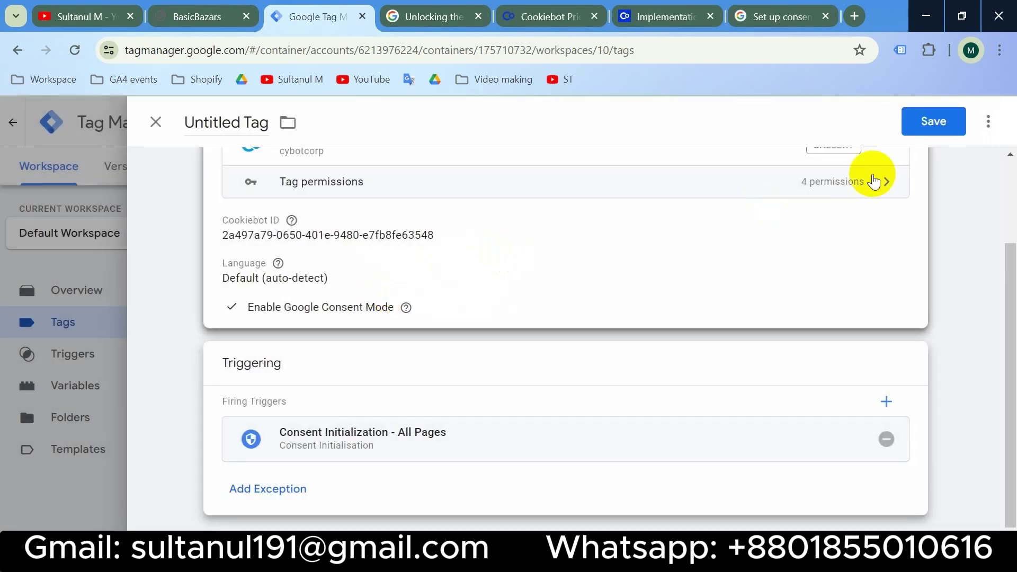
- Save the tag under the name 'Cookiebot CMP'
left_click(924, 124)
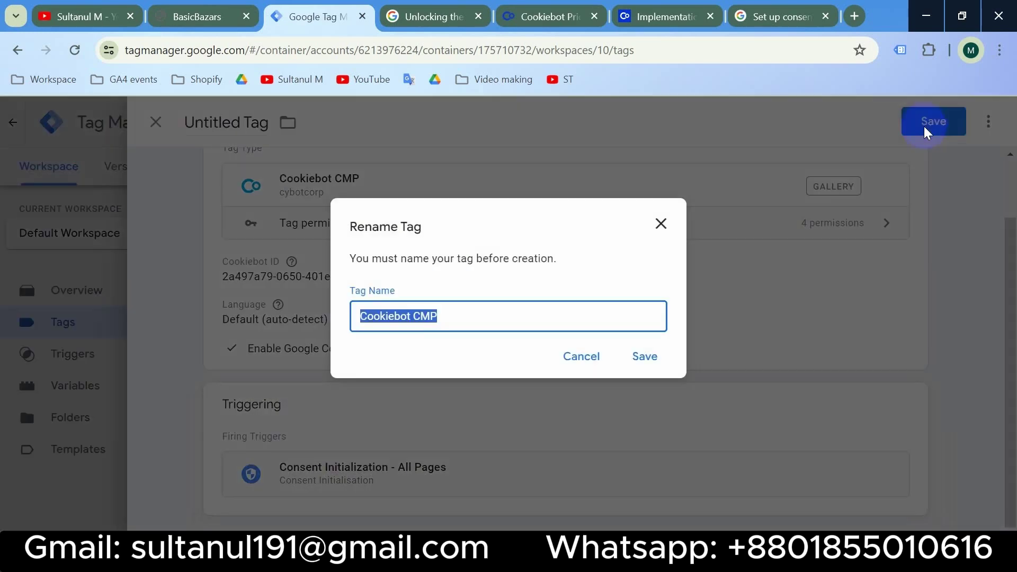
left_click_drag(365, 317, 454, 316)
left_click(456, 317)
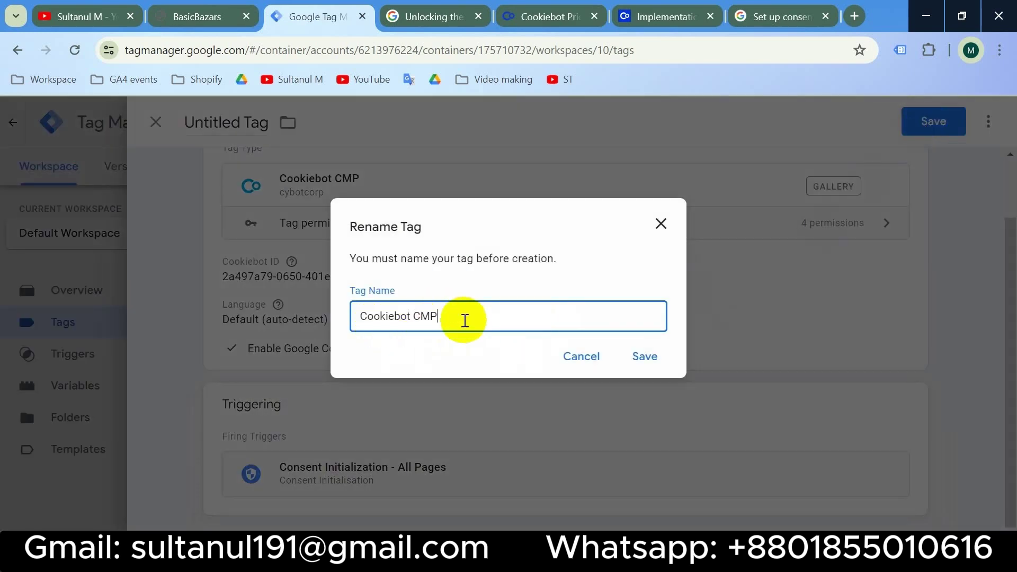
left_click(644, 358)
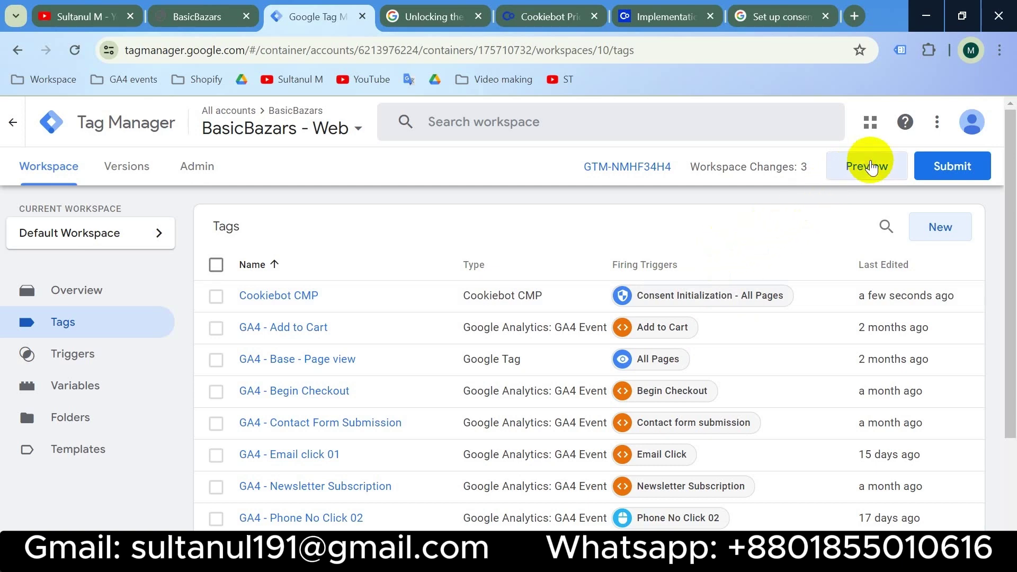
- Start a Tag Assistant preview session connected to the BasicBazars store URL
left_click(866, 167)
left_click(416, 411)
left_click(513, 462)
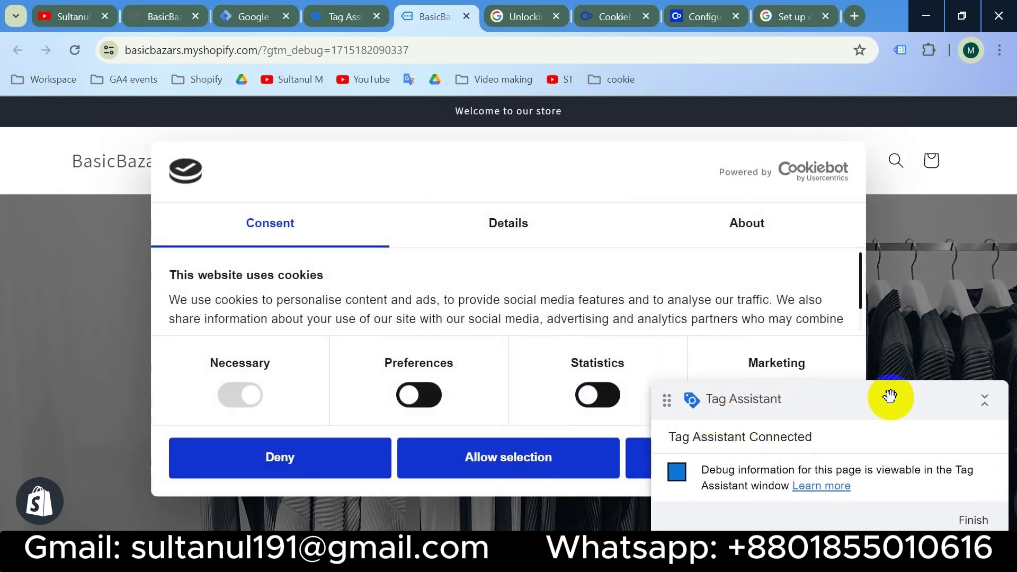
- Move the debug panel aside and accept all cookies on the Cookiebot banner
left_click(985, 401)
left_click_drag(850, 392, 846, 504)
left_click(606, 410)
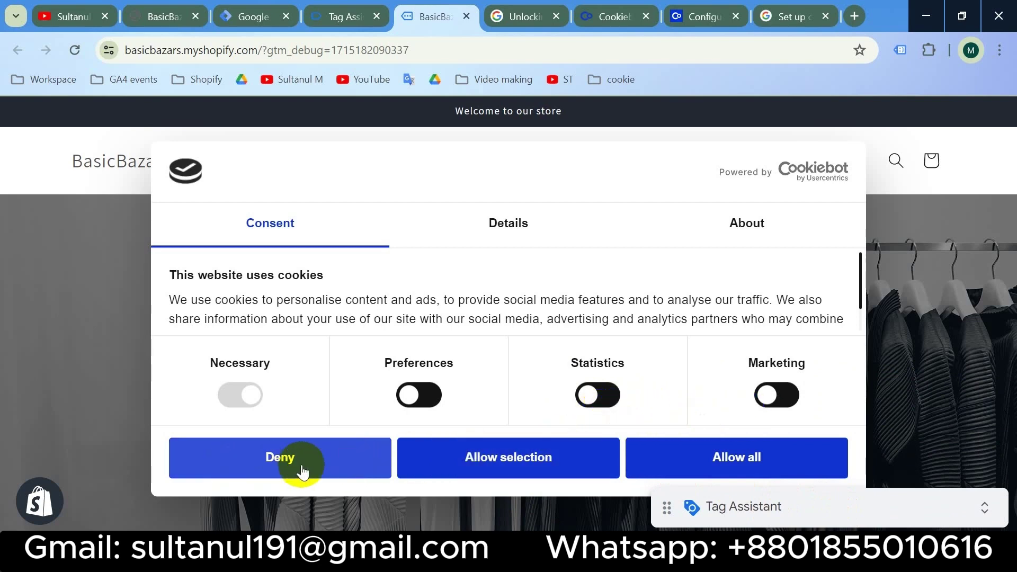
left_click(744, 458)
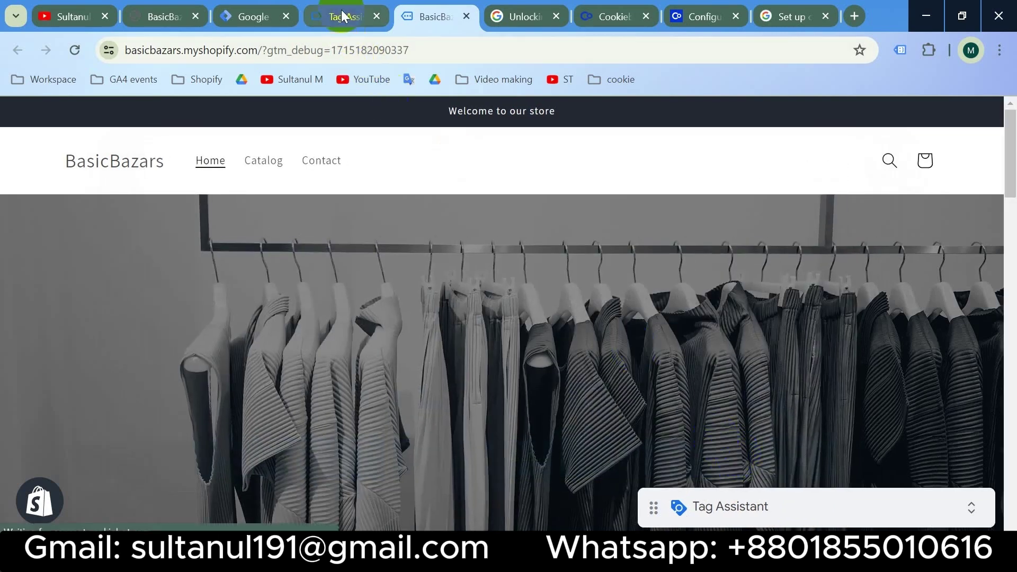
- Open the 1 Consent Initialization event and its Consent tab to confirm Cookiebot CMP fired
left_click(347, 16)
left_click(515, 399)
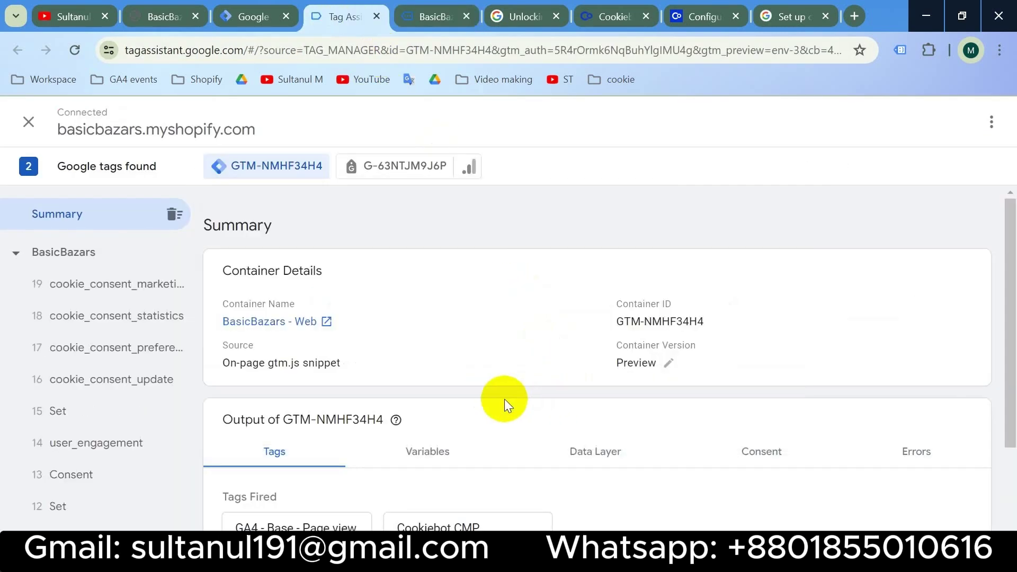
scroll(106, 414, "down", 6)
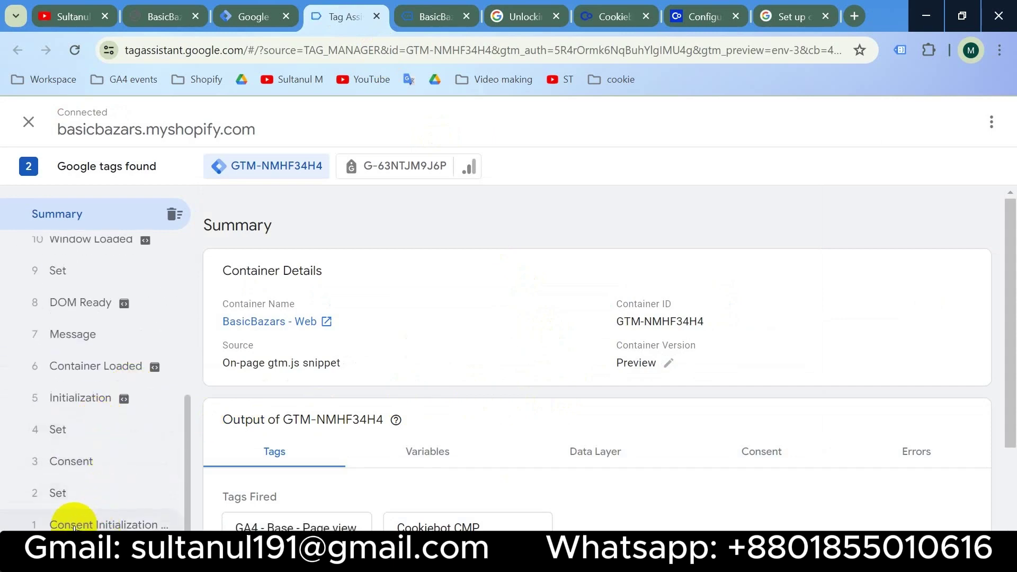
left_click(98, 527)
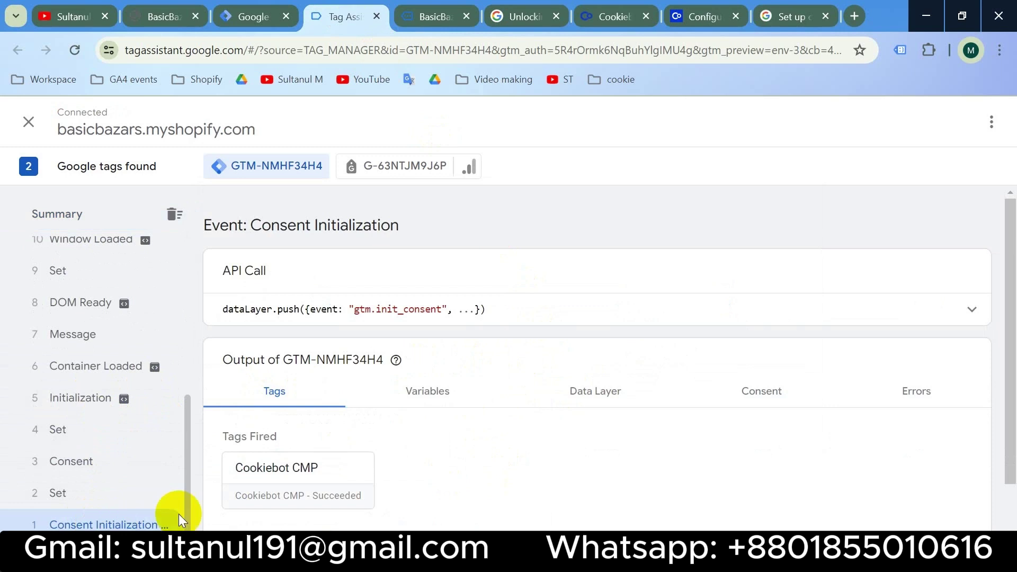
scroll(451, 454, "down", 1)
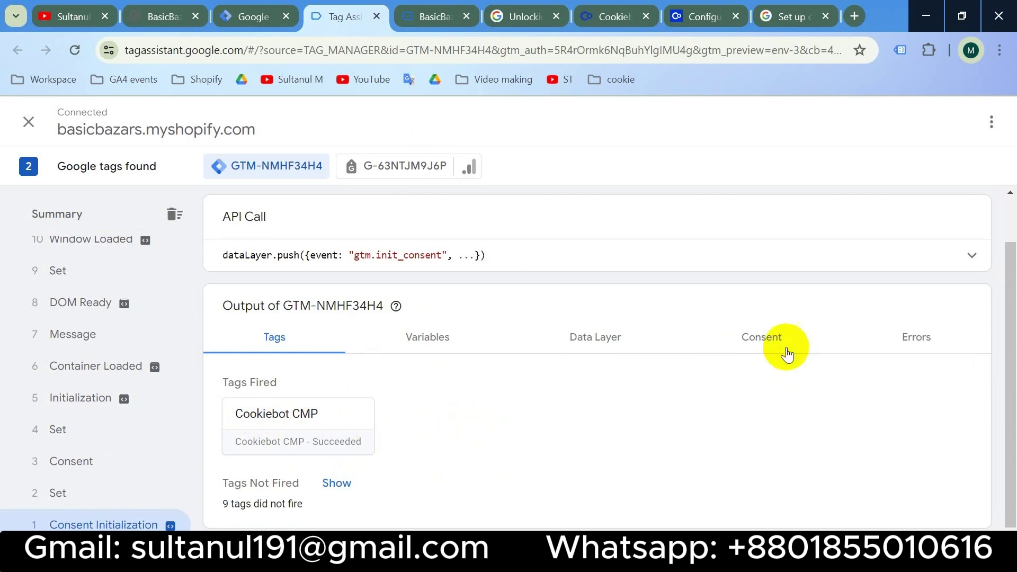
left_click(768, 339)
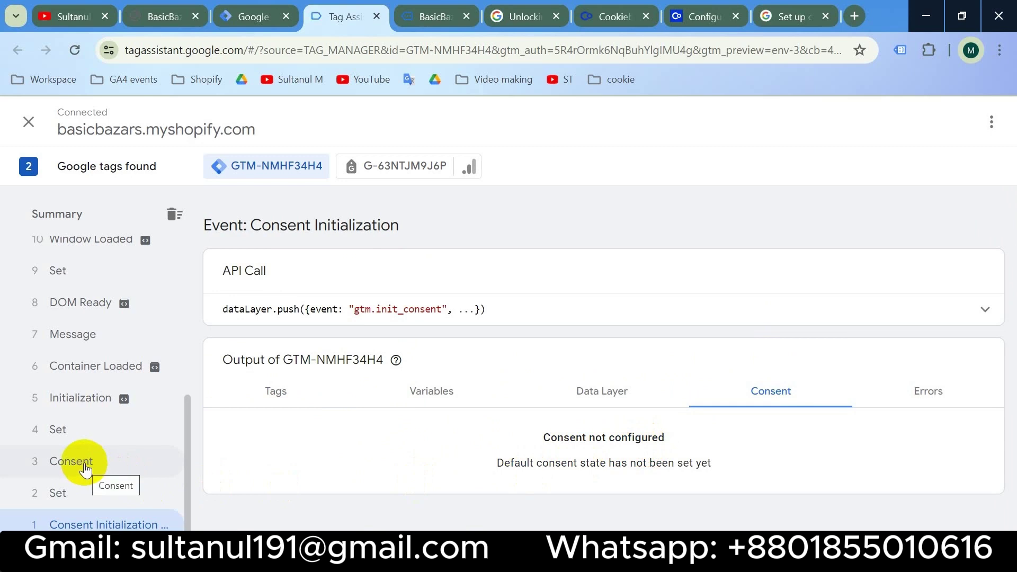
- Check the 3 Consent event shows all consent defaults as Denied
left_click(85, 469)
scroll(440, 469, "down", 3)
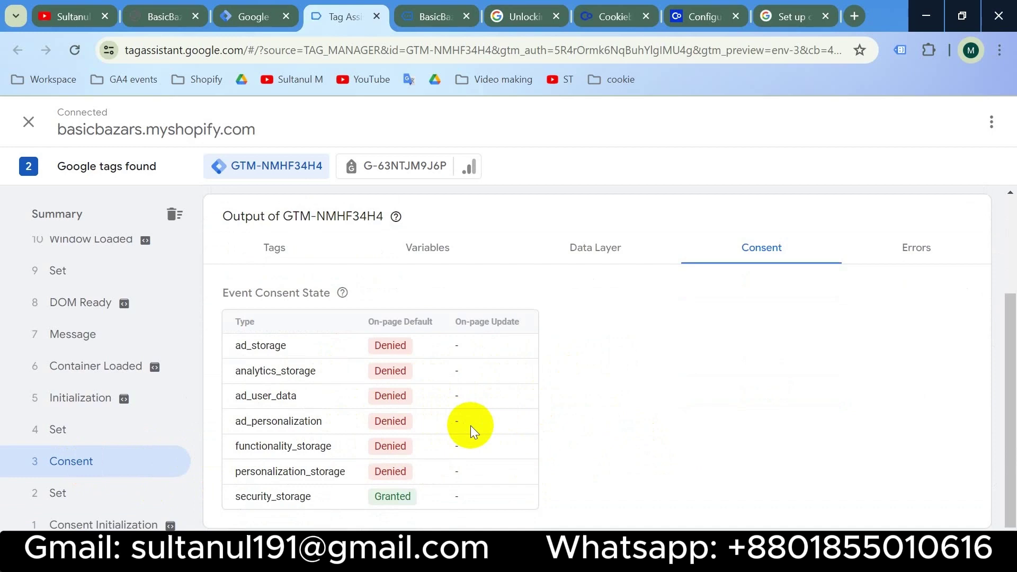
scroll(75, 389, "up", 3)
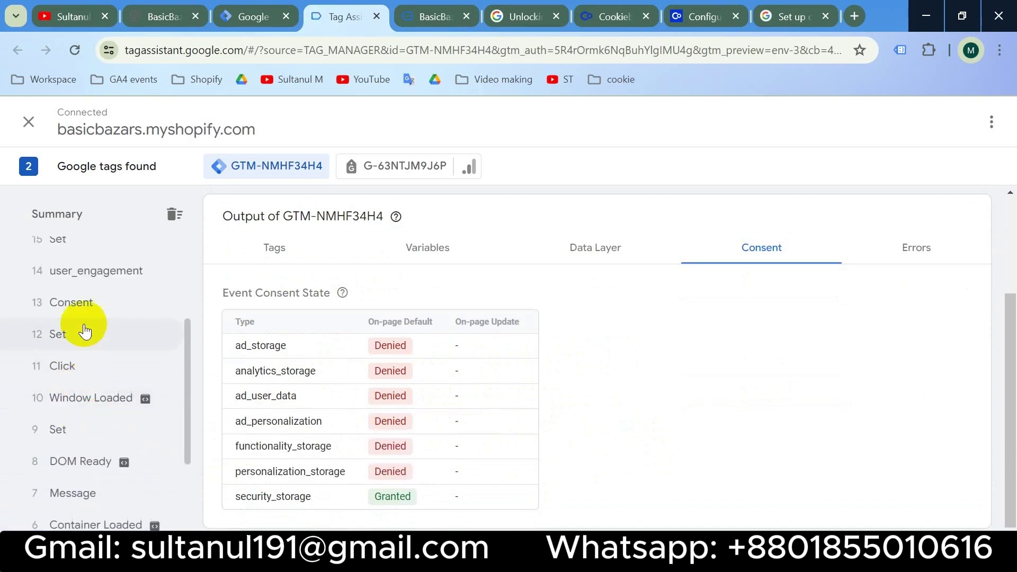
- Confirm consent becomes Granted across 13 Consent, cookie_consent_update, preferences, statistics and marketing events
left_click(81, 305)
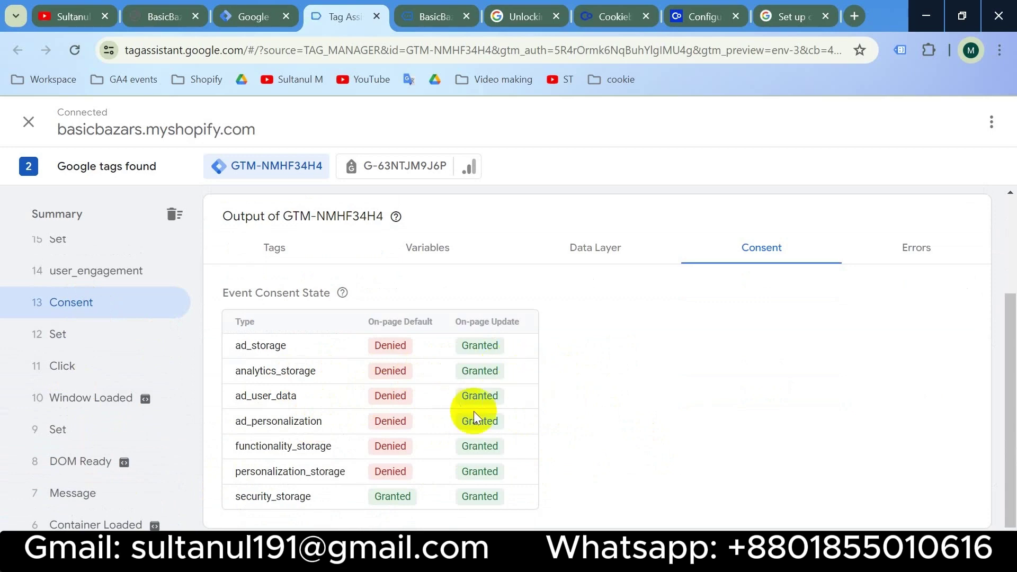
scroll(59, 329, "down", 1)
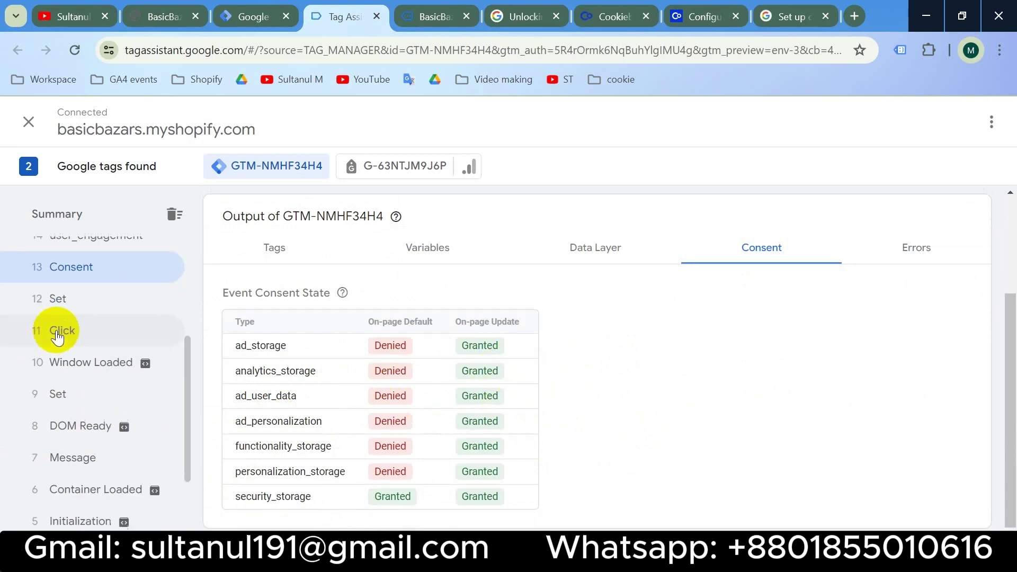
scroll(96, 381, "up", 4)
left_click(95, 381)
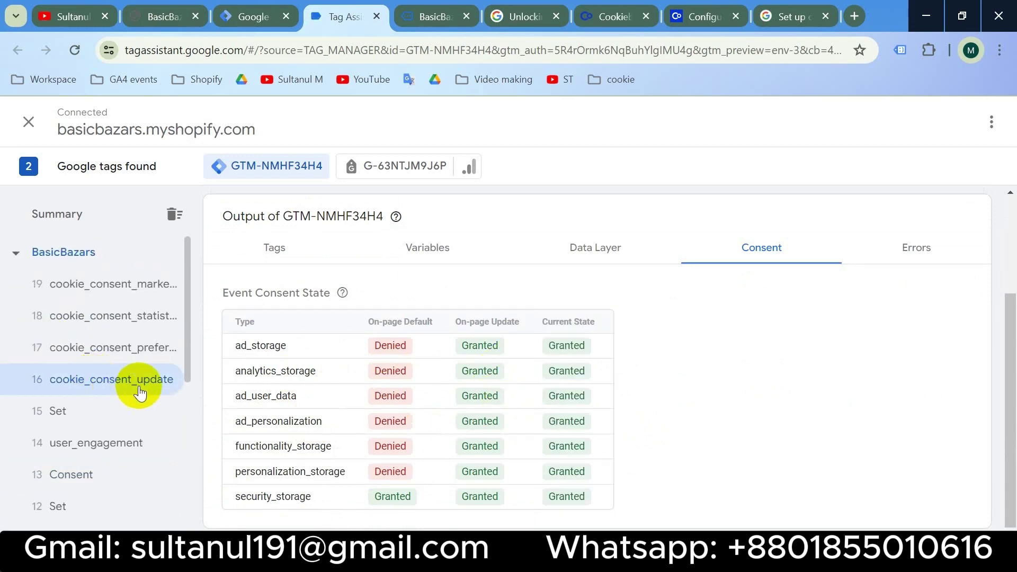
left_click(126, 353)
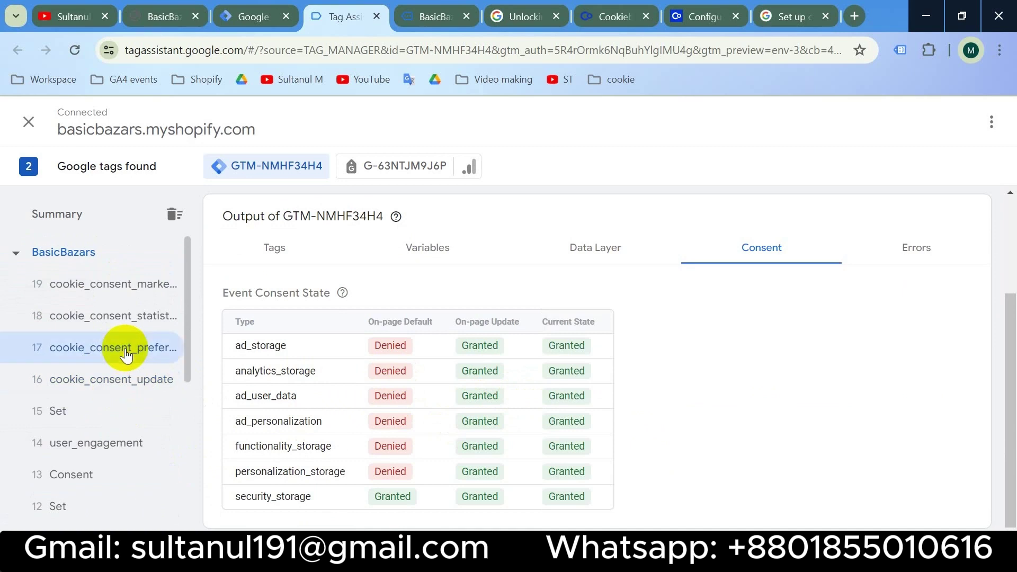
left_click(131, 315)
left_click(132, 290)
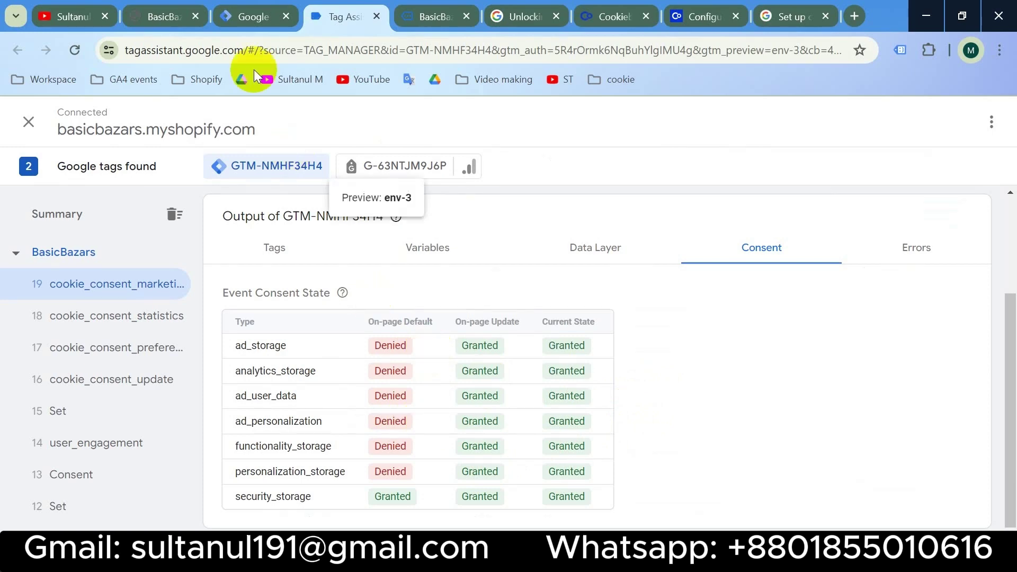
- Publish the container as Version 10 'cookie setup', then return to the YouTube tab
left_click(252, 17)
left_click(949, 166)
left_click(343, 306)
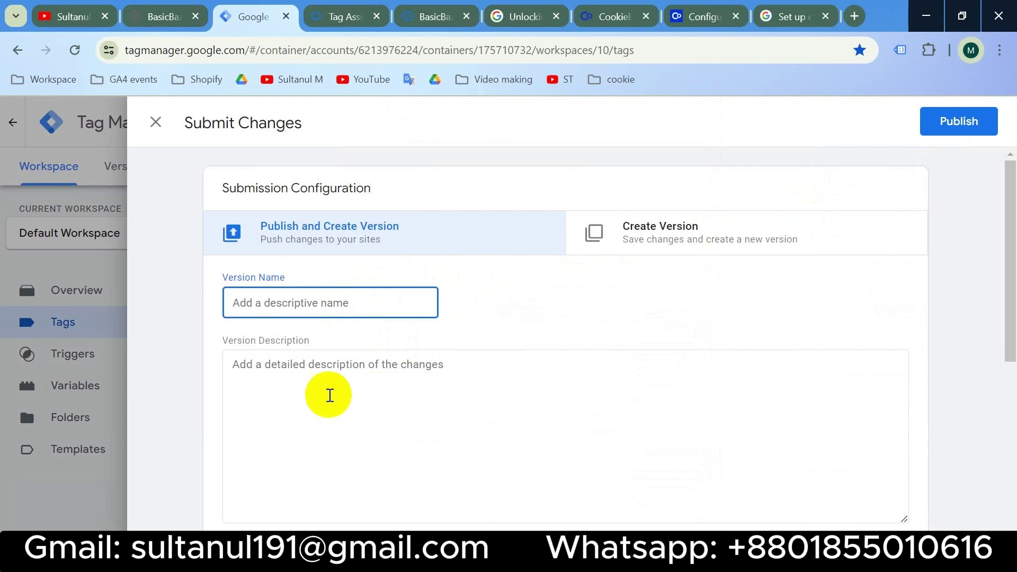
type("cookie setup")
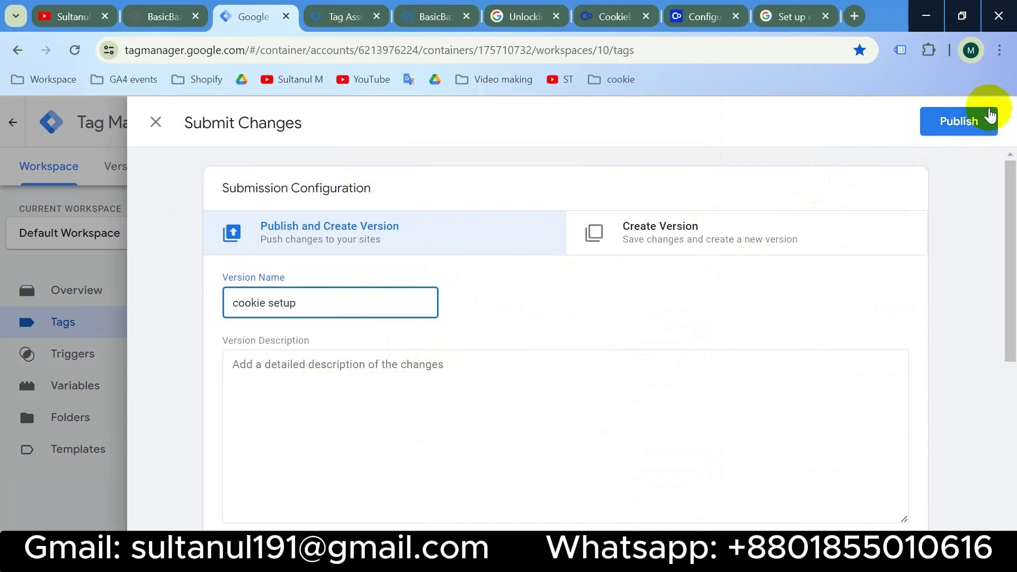
left_click(991, 117)
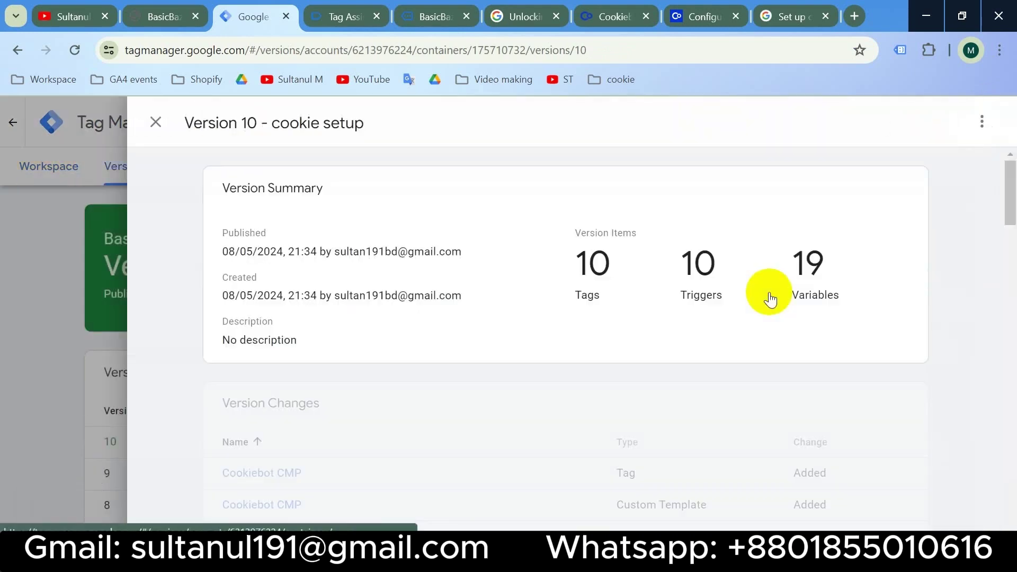
left_click(82, 14)
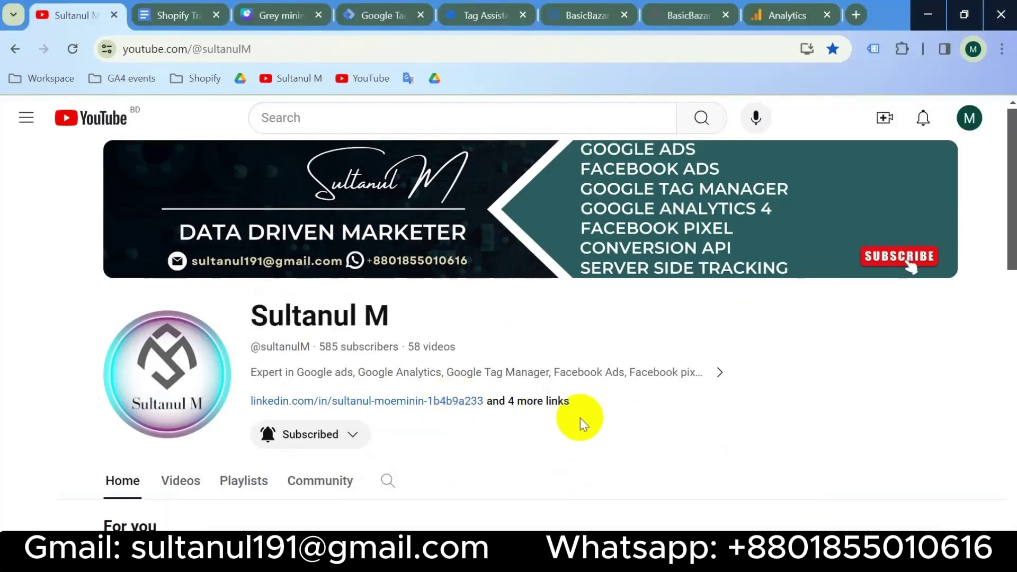
scroll(581, 419, "down", 1)
scroll(581, 418, "up", 1)
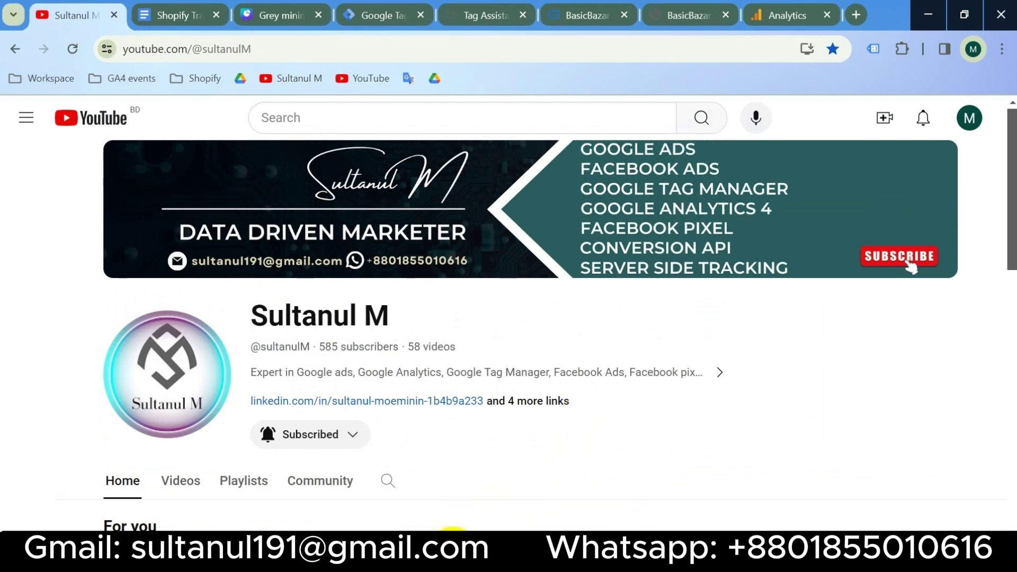
left_click(456, 560)
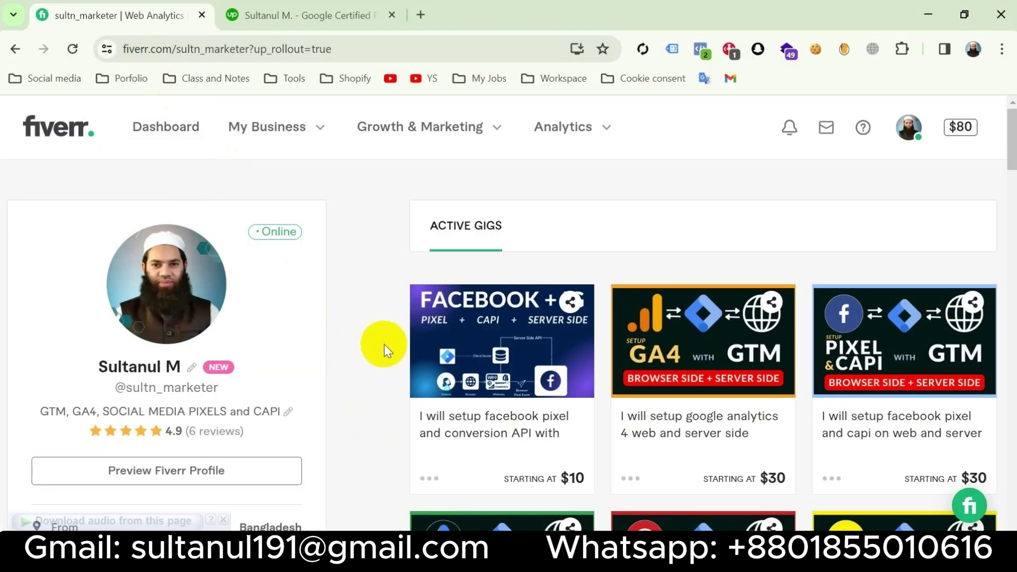
left_click(313, 13)
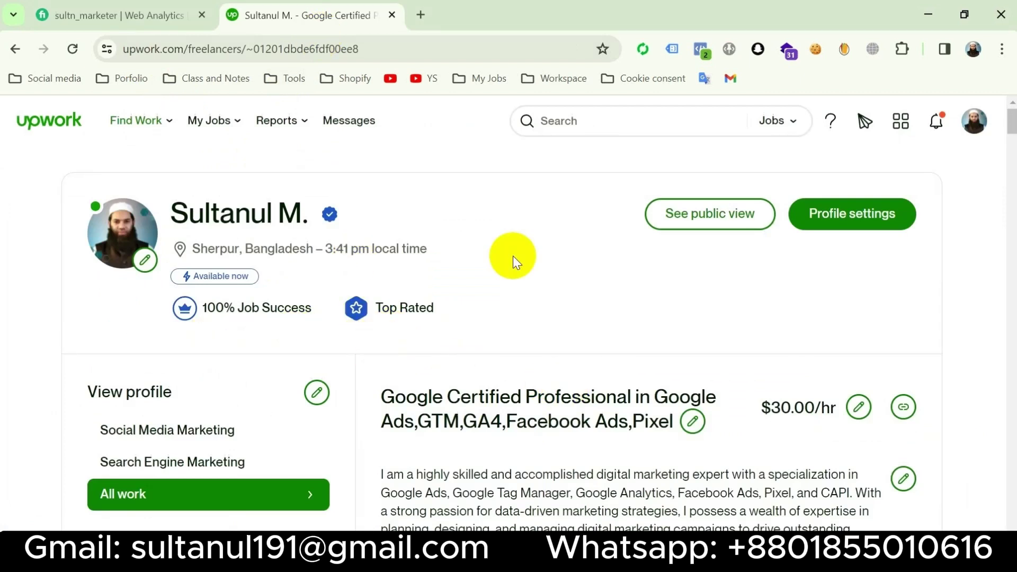
scroll(513, 256, "down", 20)
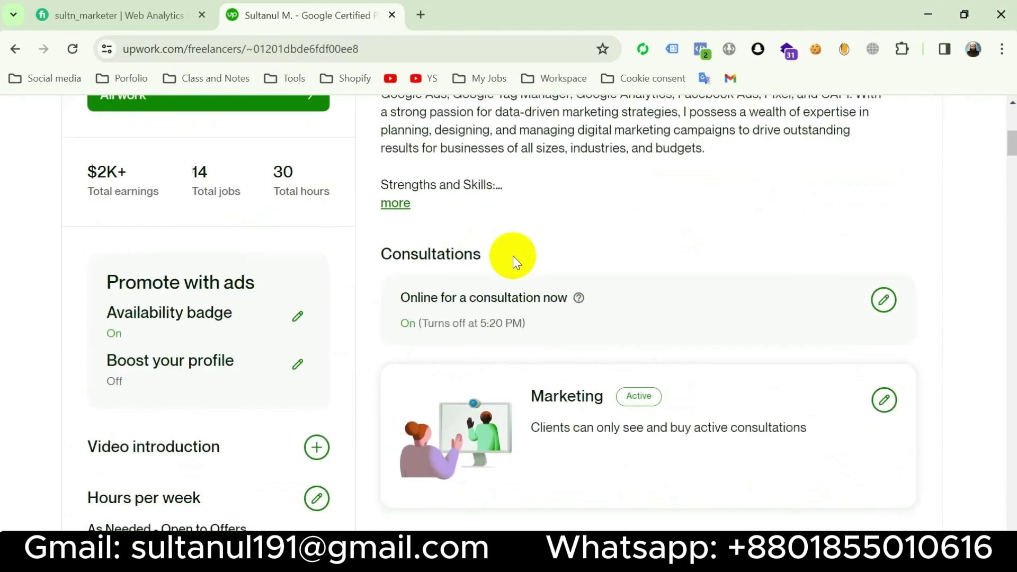
scroll(513, 256, "up", 20)
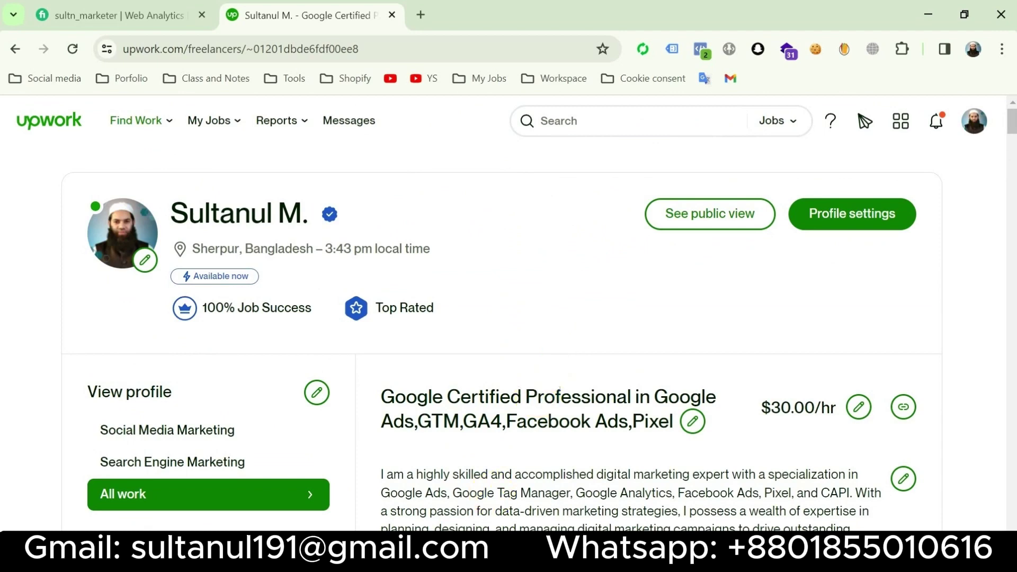
key("alt+Tab")
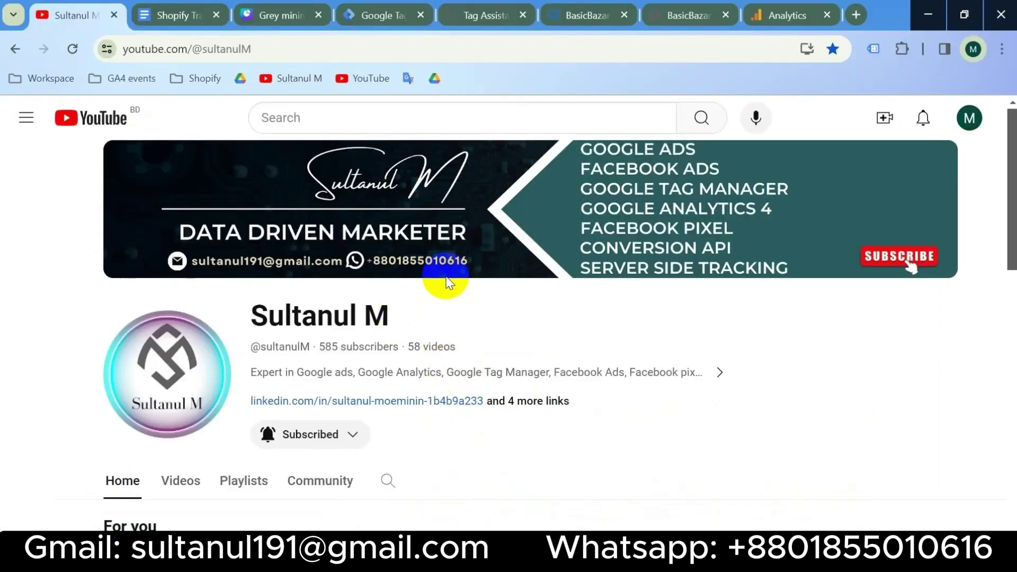